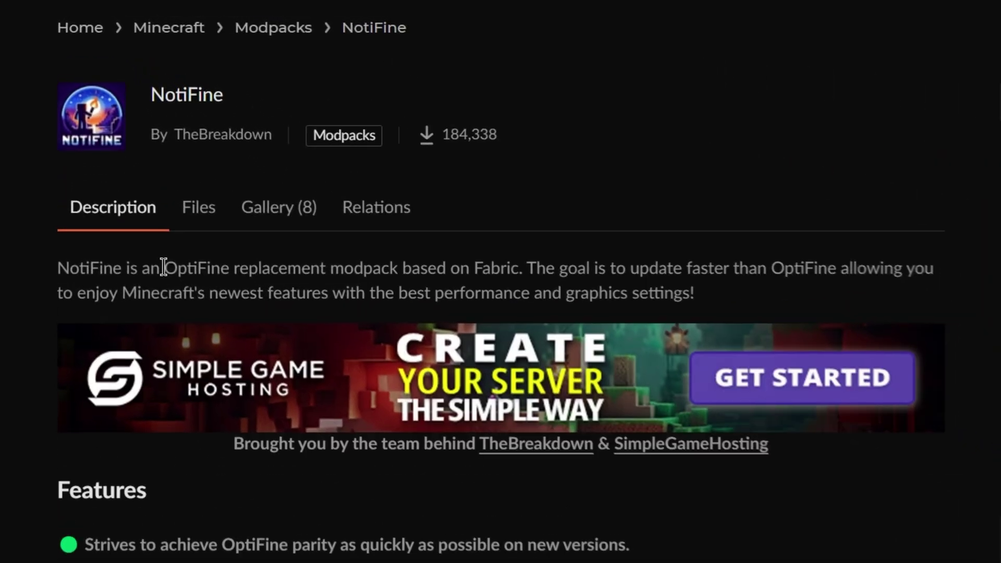
Step: Highlight the words "OptiFine replacement" in the NotiFine modpack description and clear the highlight
left_click_drag(136, 180, 186, 180)
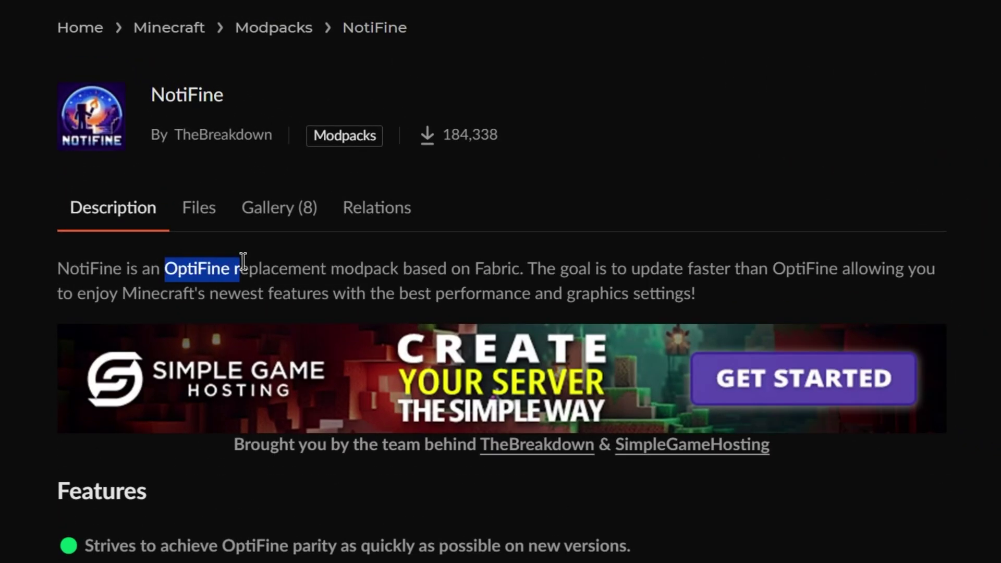
left_click_drag(298, 281, 324, 276)
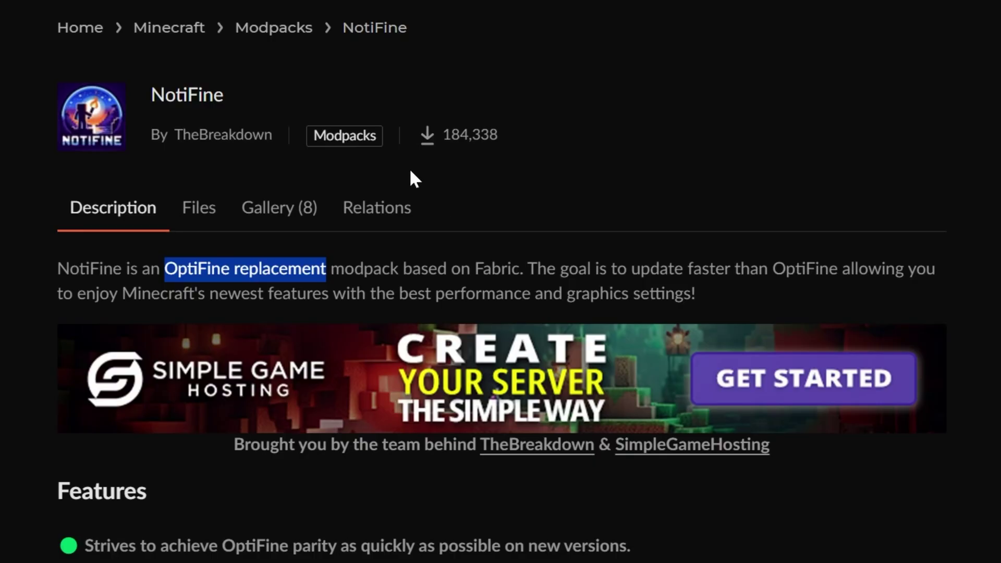
left_click(445, 242)
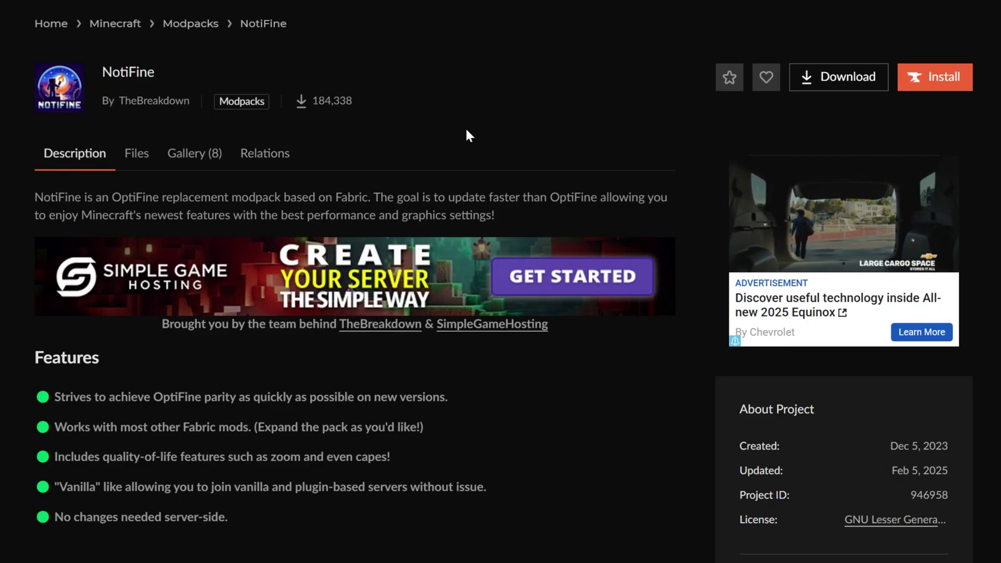
Step: Examine the mods listed as dependencies of the NotiFine modpack and return to its description
left_click(271, 151)
scroll(414, 293, "down", 15)
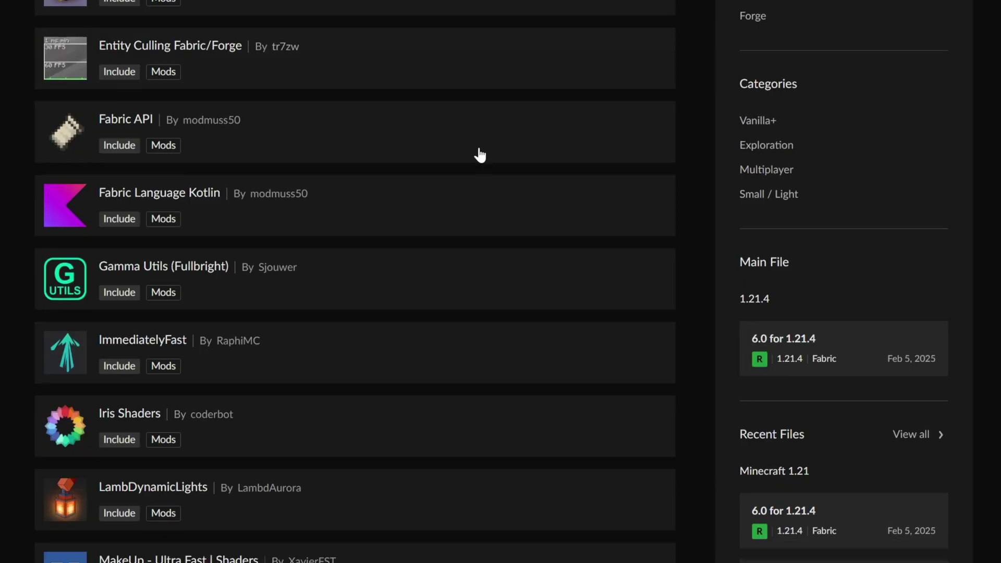
scroll(480, 155, "down", 10)
left_click(644, 325)
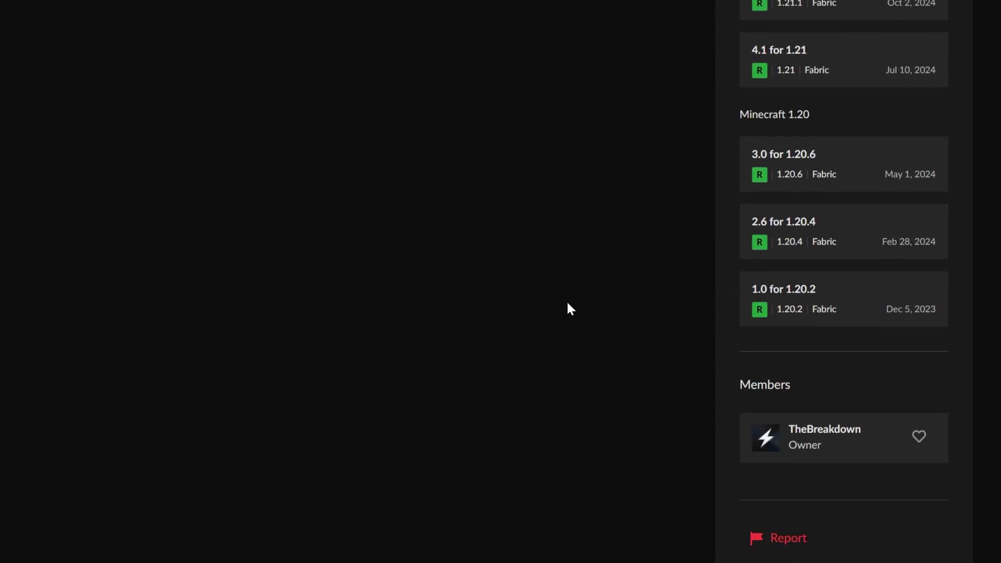
scroll(540, 291, "down", 4)
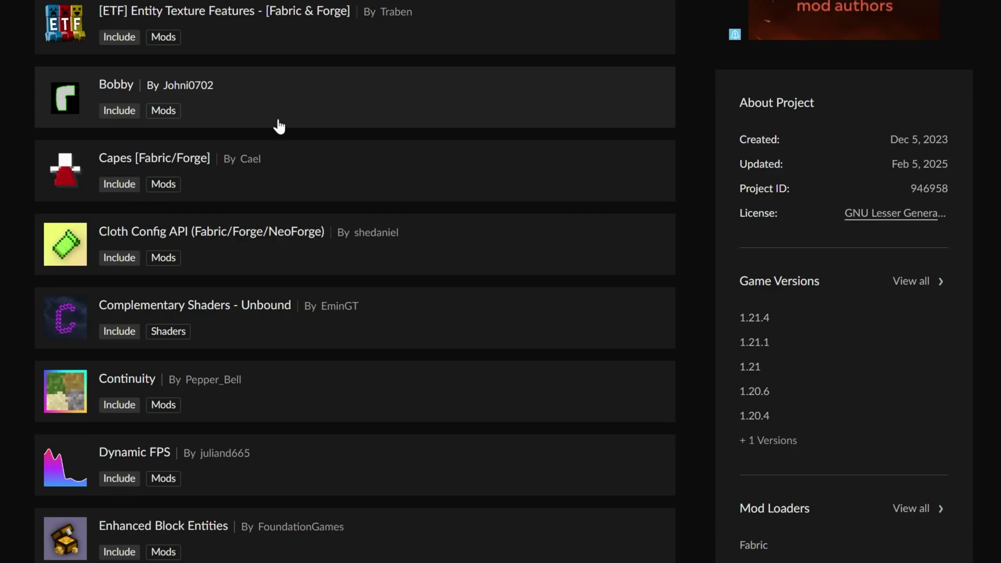
scroll(280, 127, "up", 6)
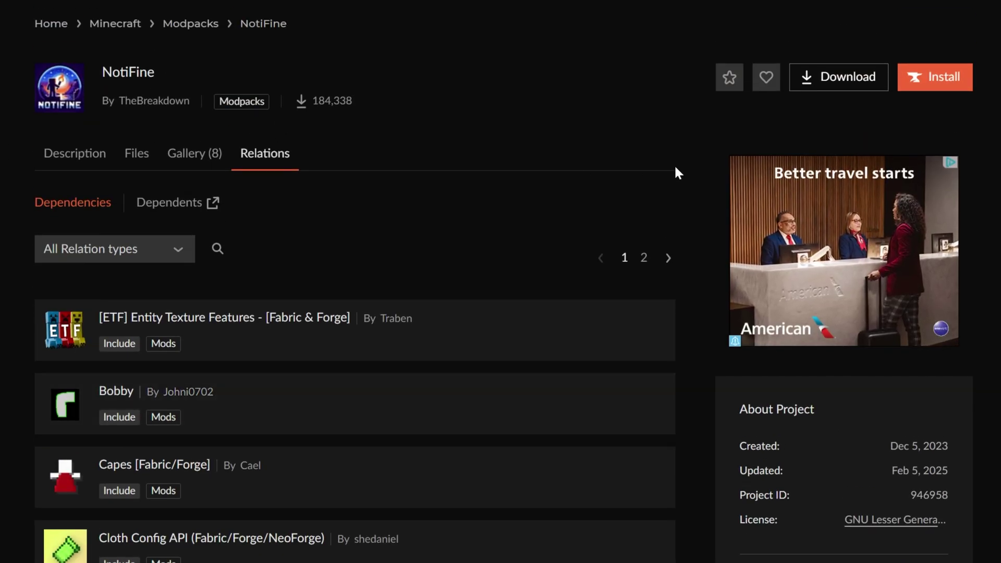
left_click(108, 165)
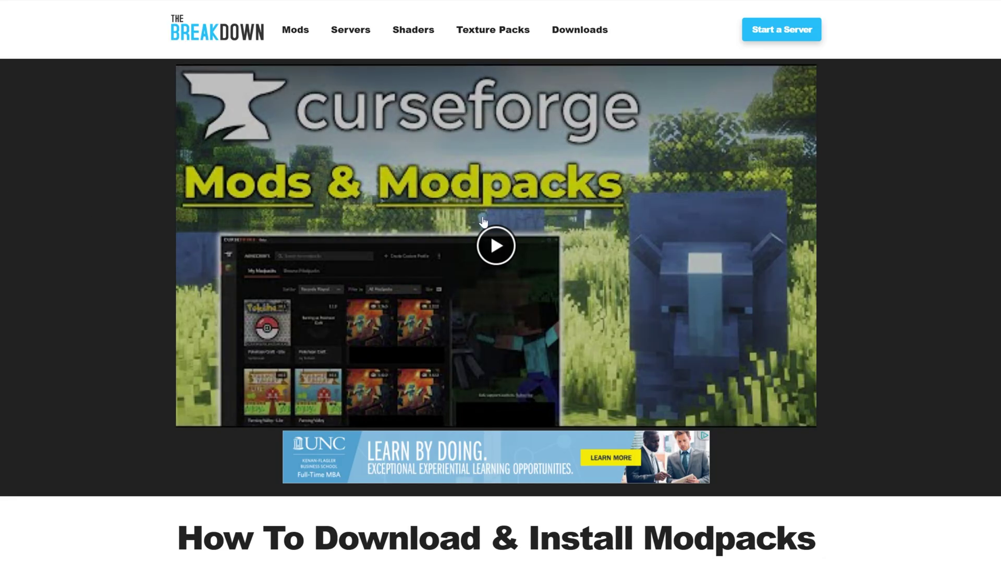
Step: Open the CurseForge download page from the guide on installing modpacks with the CurseForge Launcher
scroll(501, 263, "down", 10)
scroll(458, 263, "up", 2)
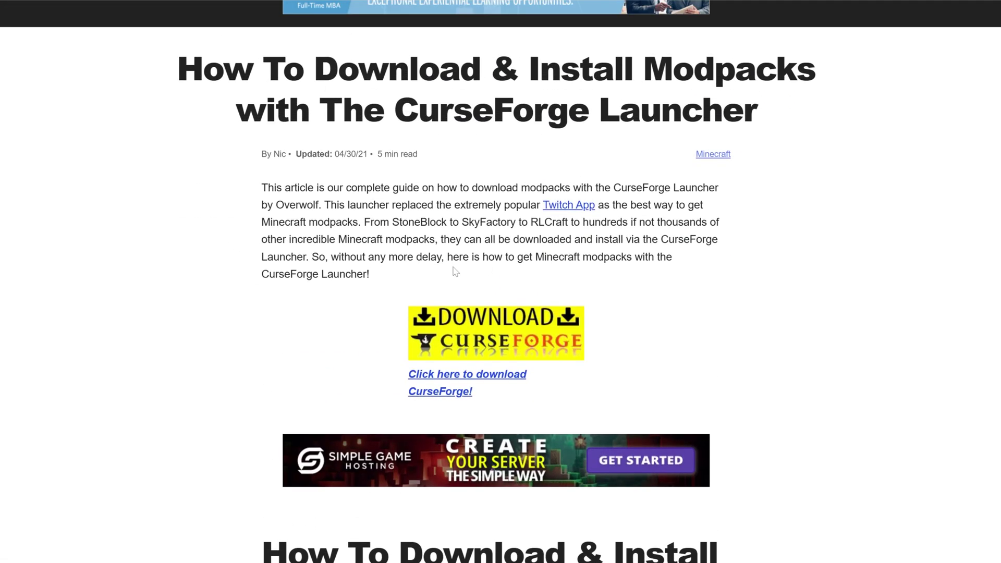
left_click(484, 347)
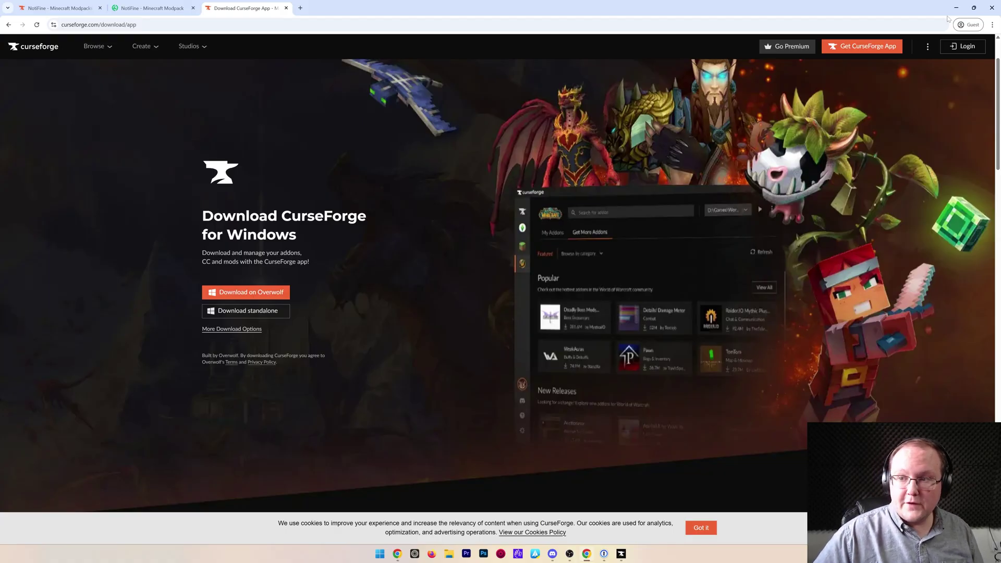
Step: Switch to the CurseForge app and set up Minecraft with the Standard (Recommended) modding folder
left_click(956, 7)
left_click(621, 554)
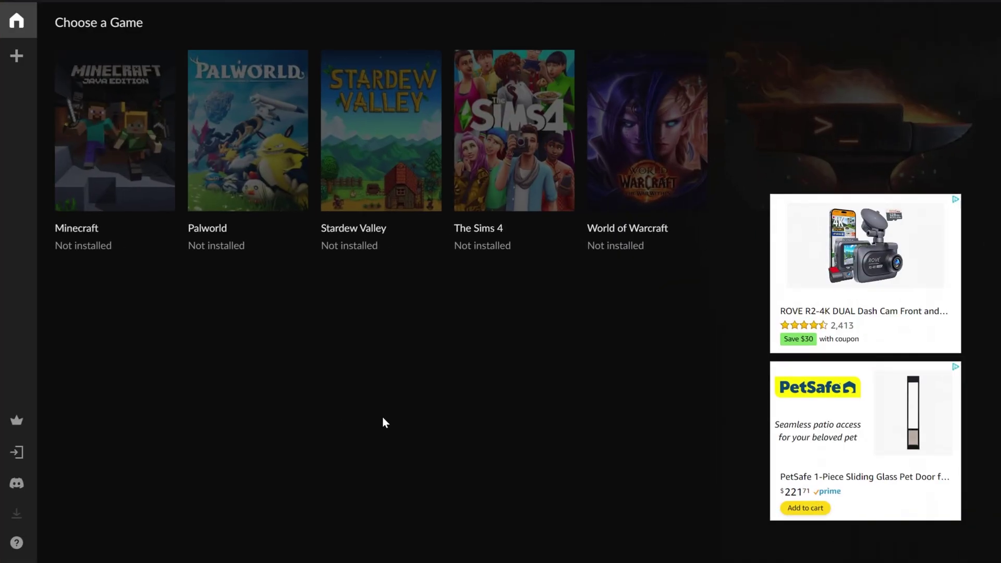
left_click(156, 167)
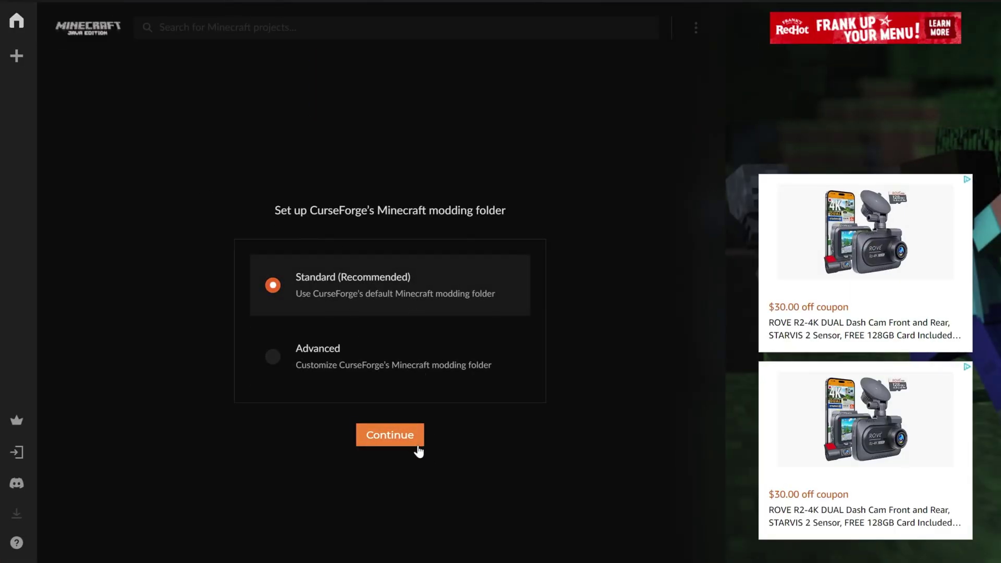
left_click(416, 442)
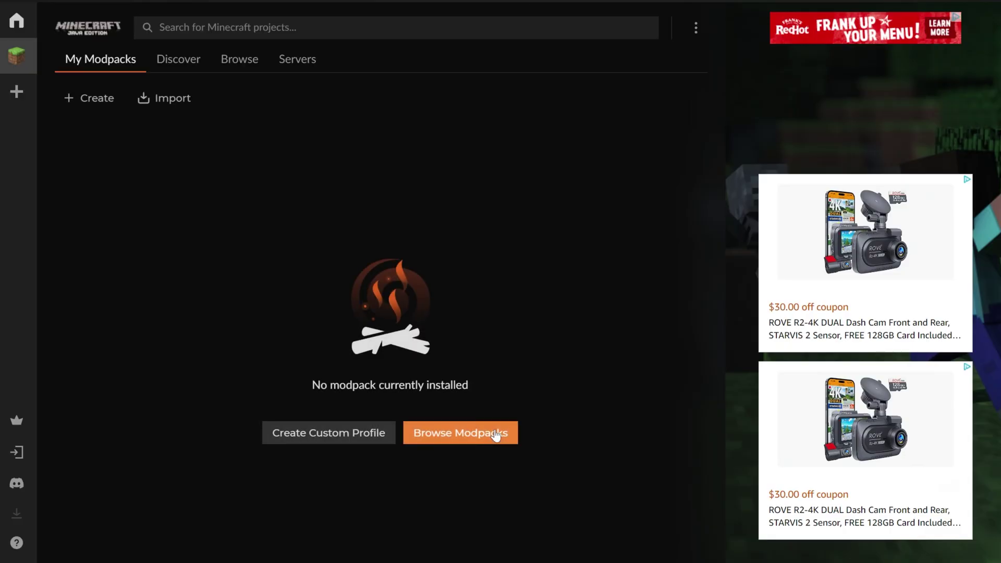
Step: Search the Minecraft projects for "notifine", install the NotiFine modpack and open its project page
left_click(306, 25)
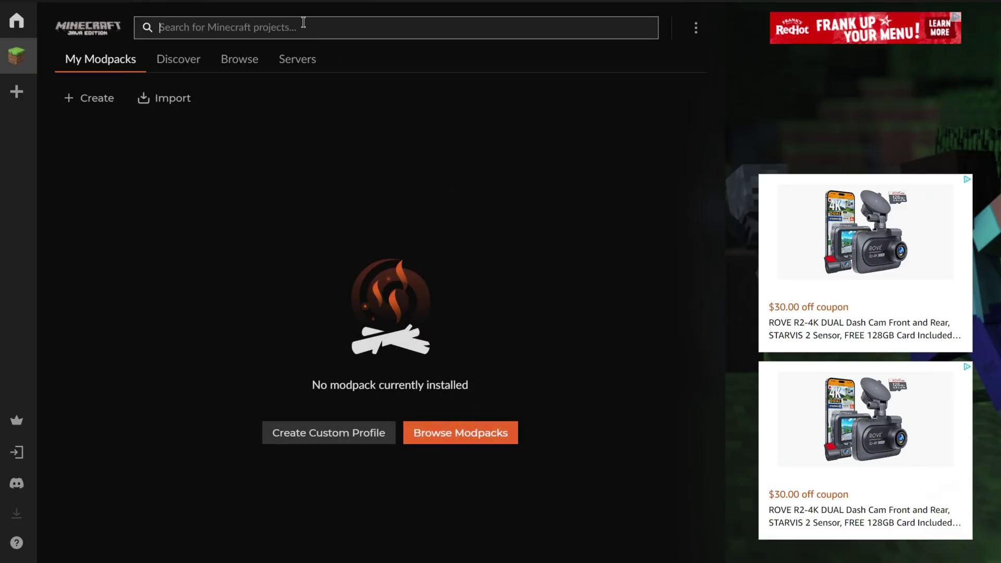
type("notifine")
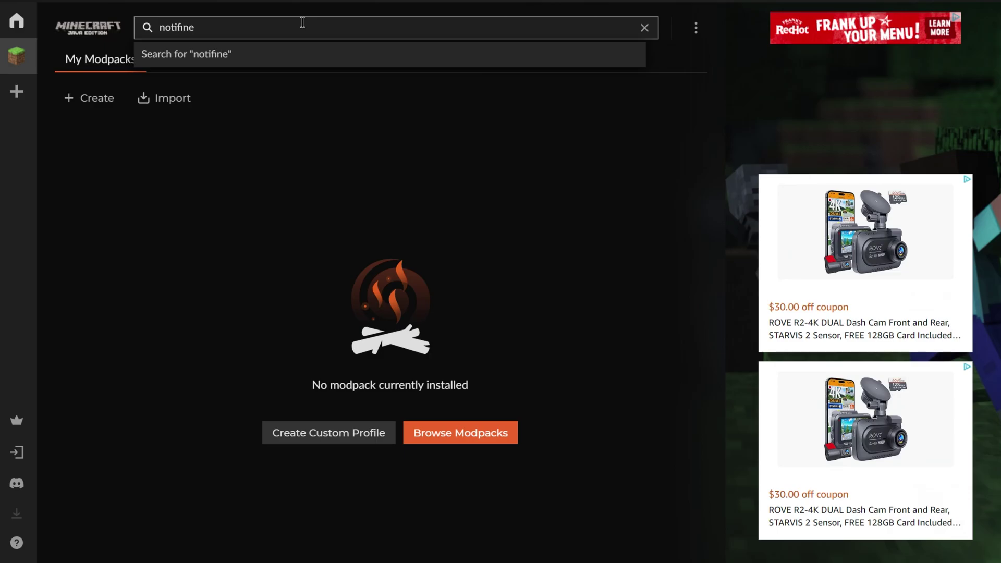
key("Return")
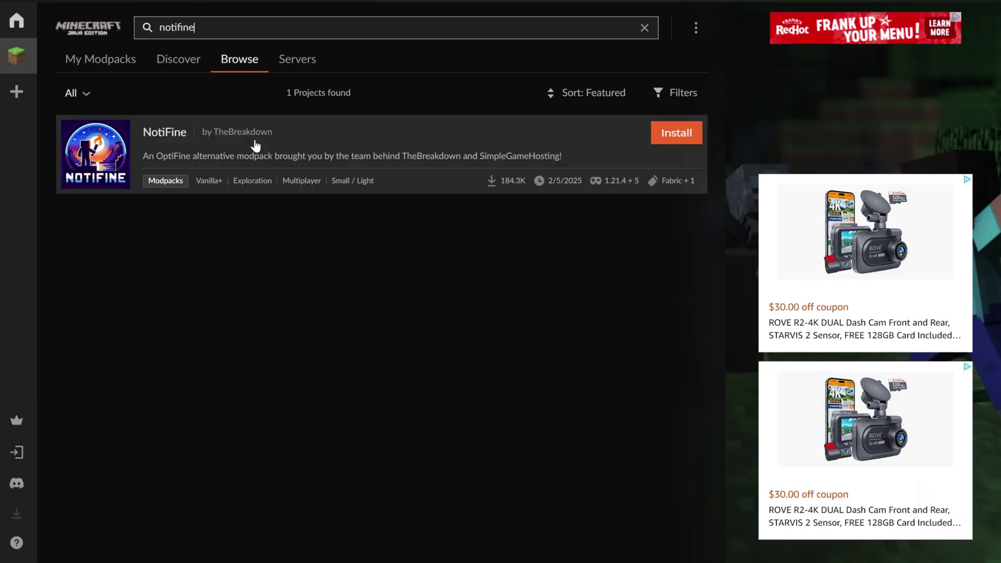
left_click(677, 133)
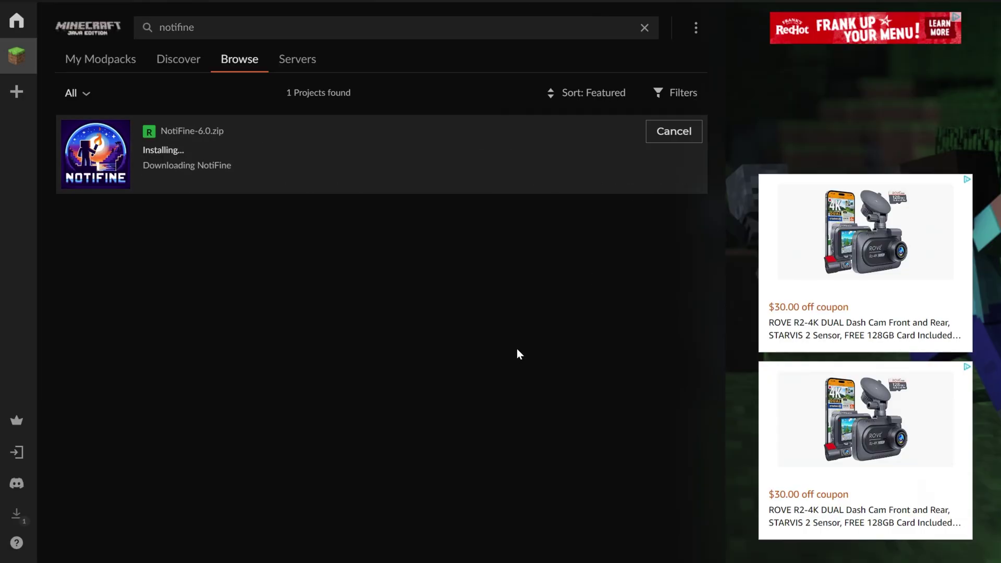
left_click(369, 164)
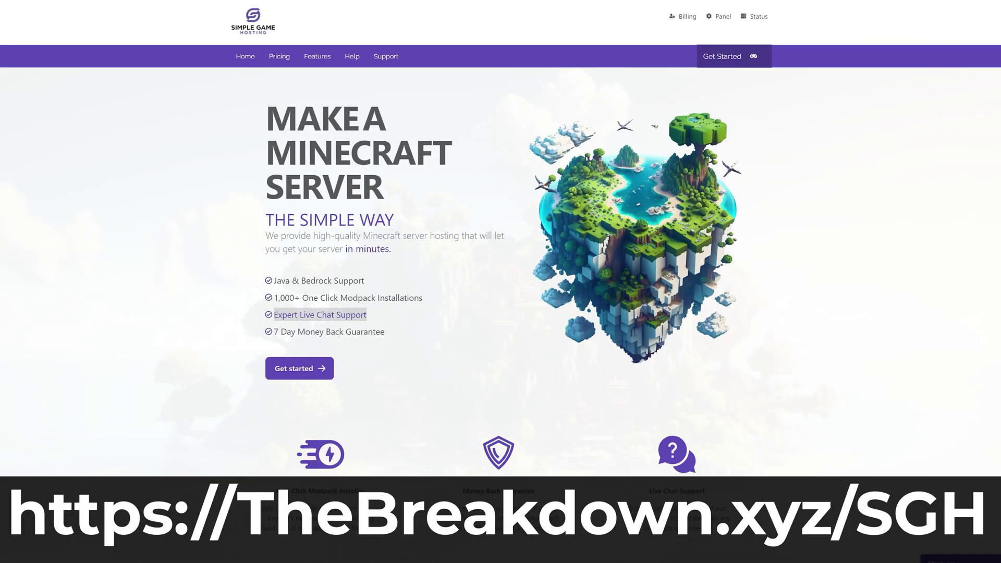
Step: Review the Simple Game Hosting features and filter the server's modpack installer list by game version
scroll(500, 235, "down", 4)
left_click_drag(276, 275, 367, 278)
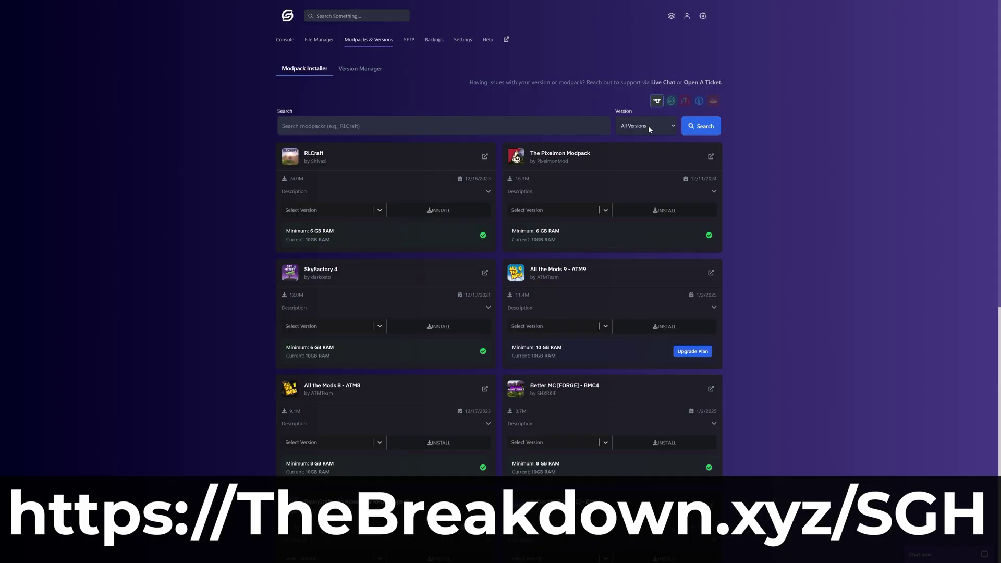
left_click(649, 126)
left_click(647, 252)
left_click(699, 128)
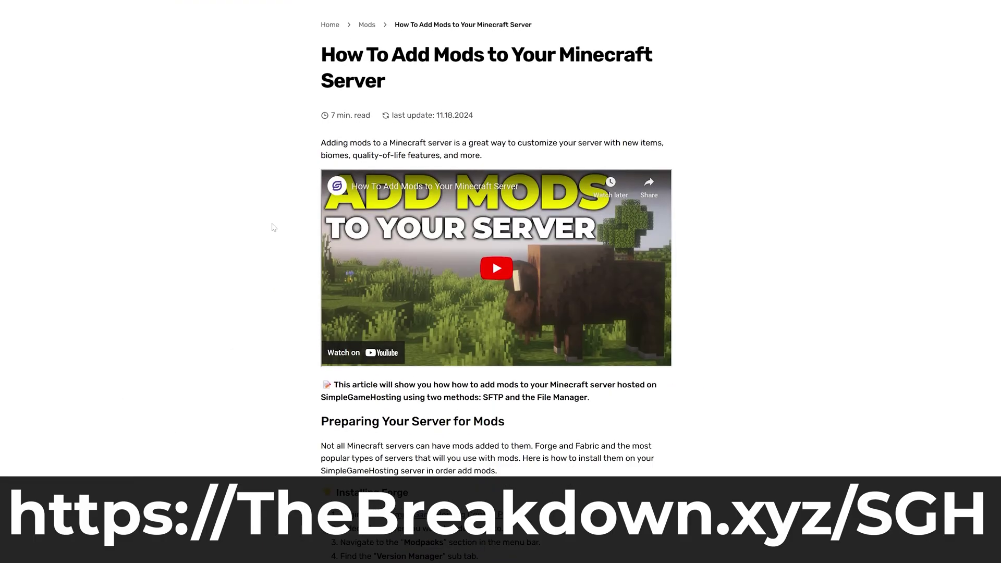
Step: Look through the guide on adding mods to a server and choose a server type in the Minecraft Version Selector
scroll(272, 227, "down", 20)
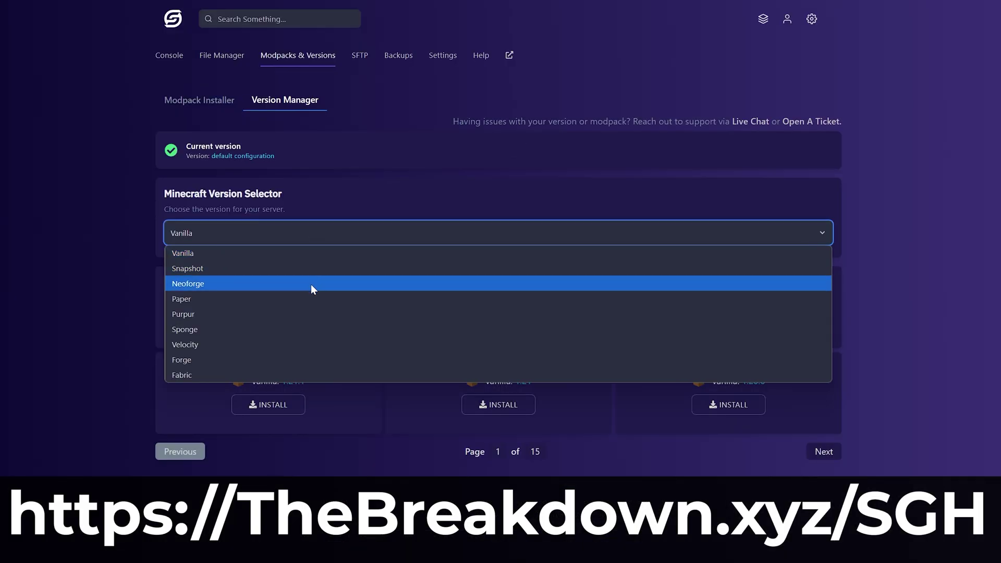
left_click(310, 328)
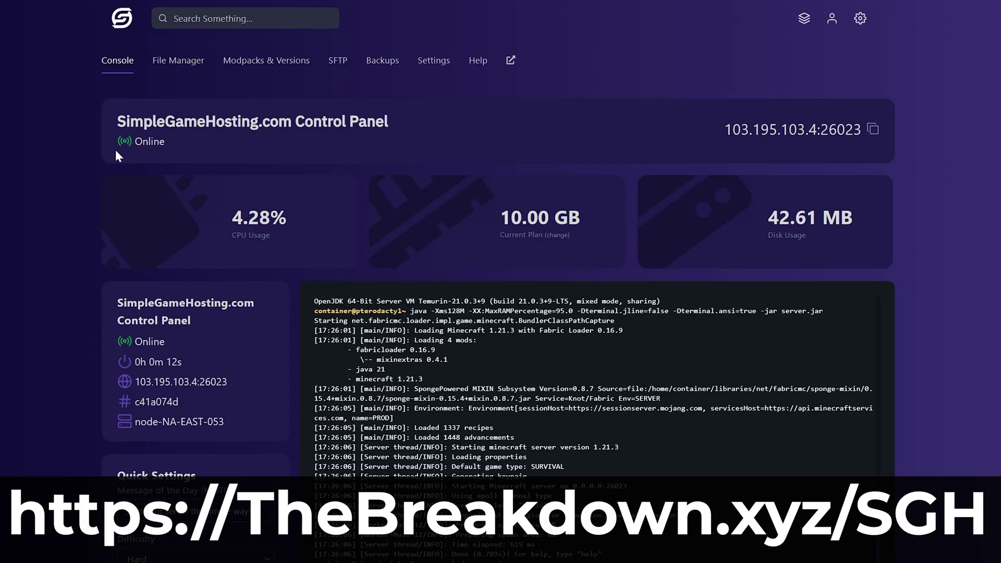
Step: Set the server's difficulty to Normal and look through the guide on setting up modpacks
left_click_drag(117, 121, 390, 126)
left_click(244, 177)
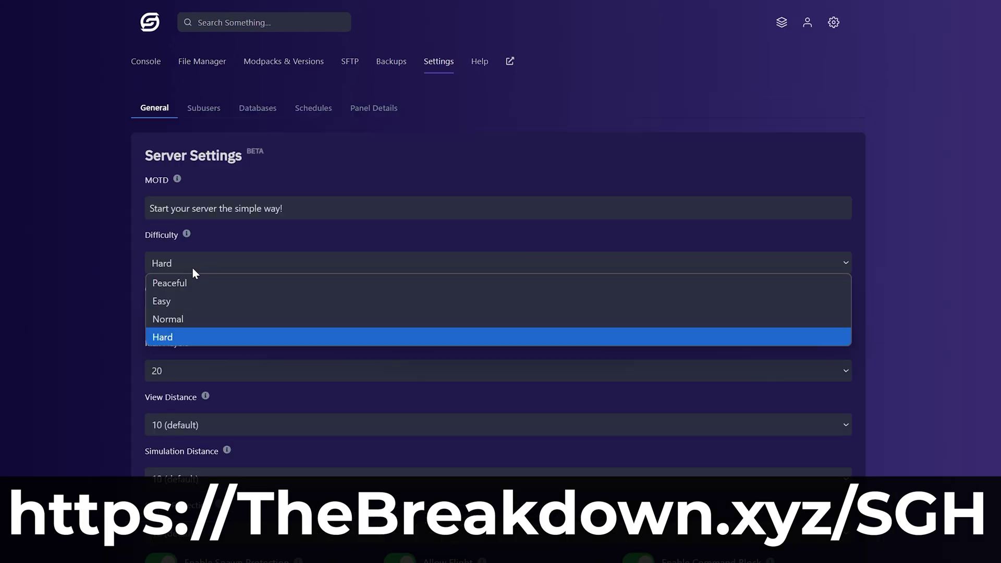
left_click(198, 318)
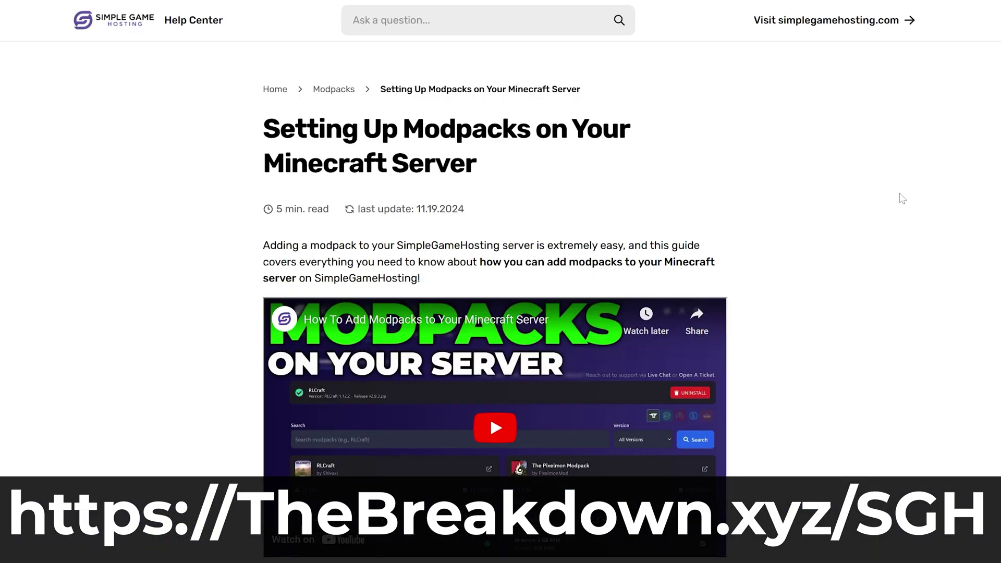
scroll(783, 362, "down", 15)
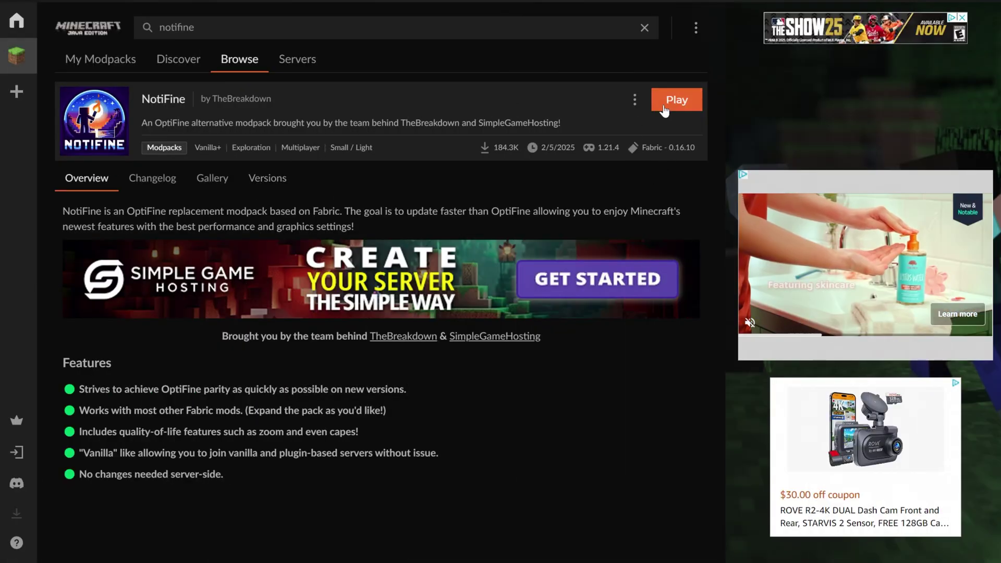
Step: Sign in to the Minecraft launcher with the Microsoft account and open Minecraft: Java Edition with leaves turned off
left_click(91, 64)
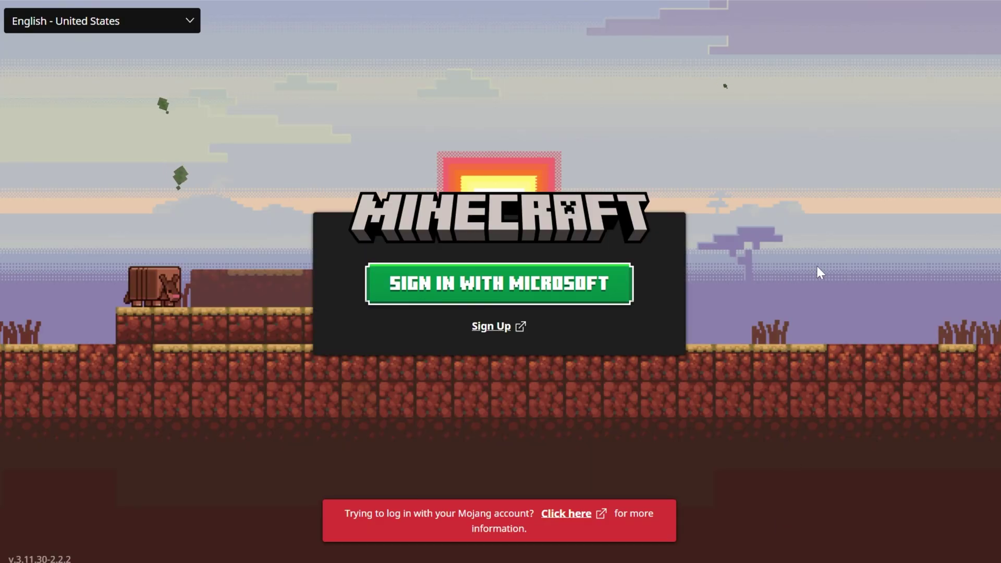
left_click(543, 274)
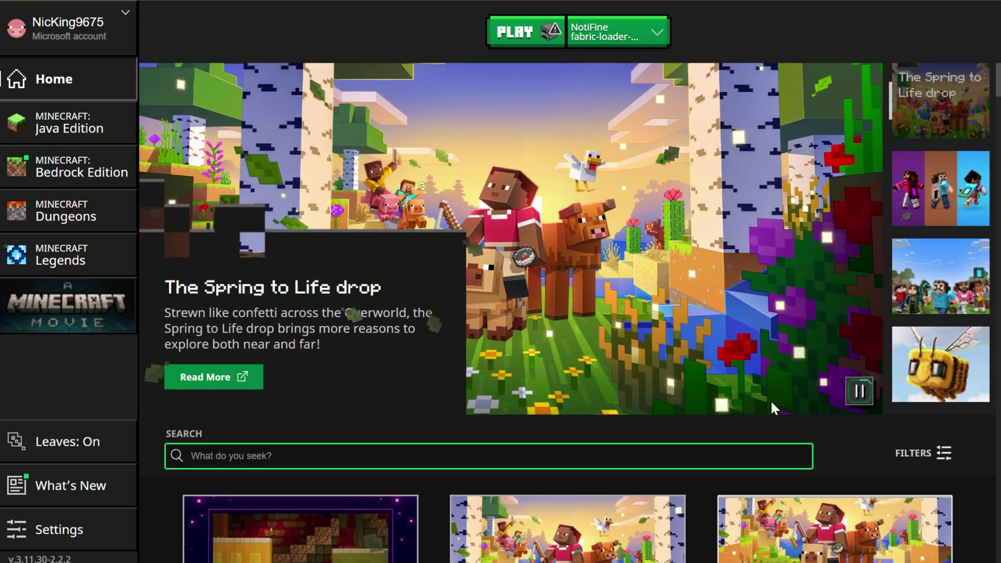
left_click(99, 133)
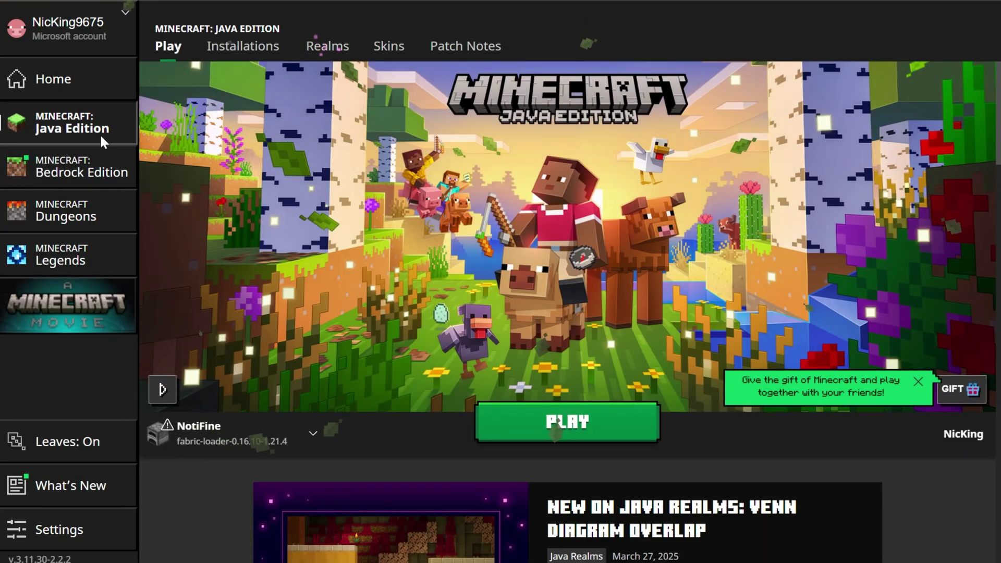
left_click(63, 441)
Step: Launch the NotiFine installation of Java Edition and accept the modified-installation warning
left_click(543, 433)
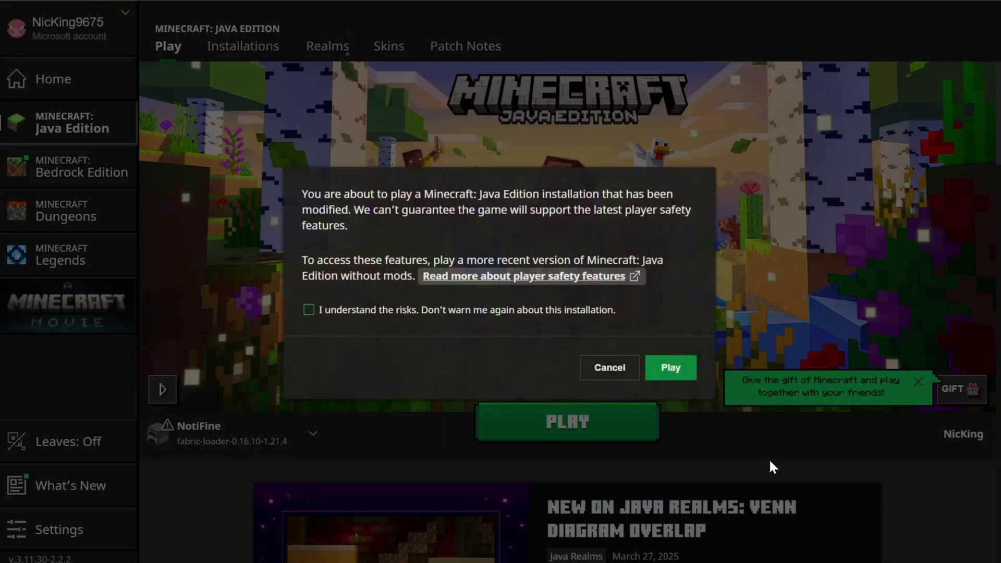
left_click(613, 377)
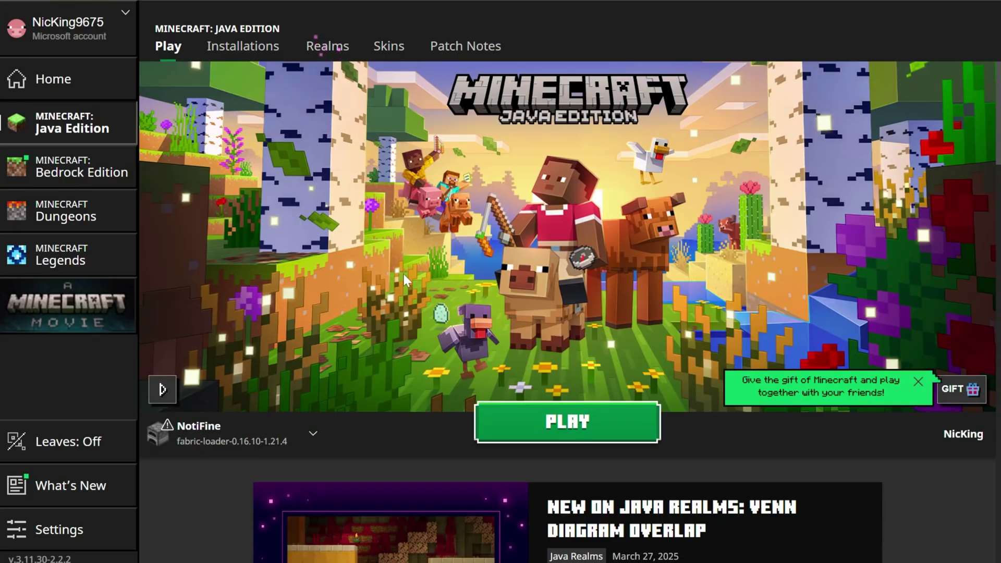
left_click(542, 420)
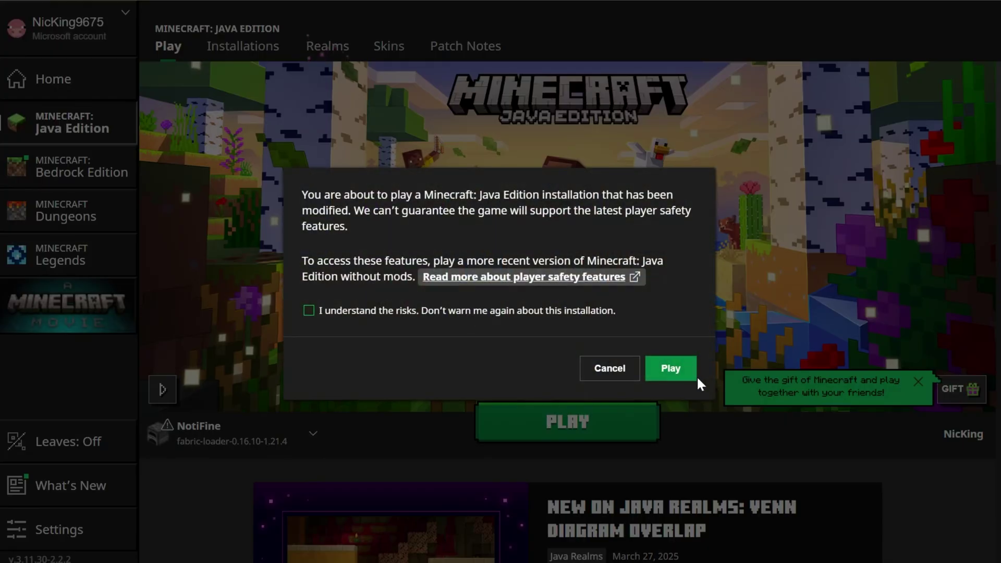
left_click(698, 373)
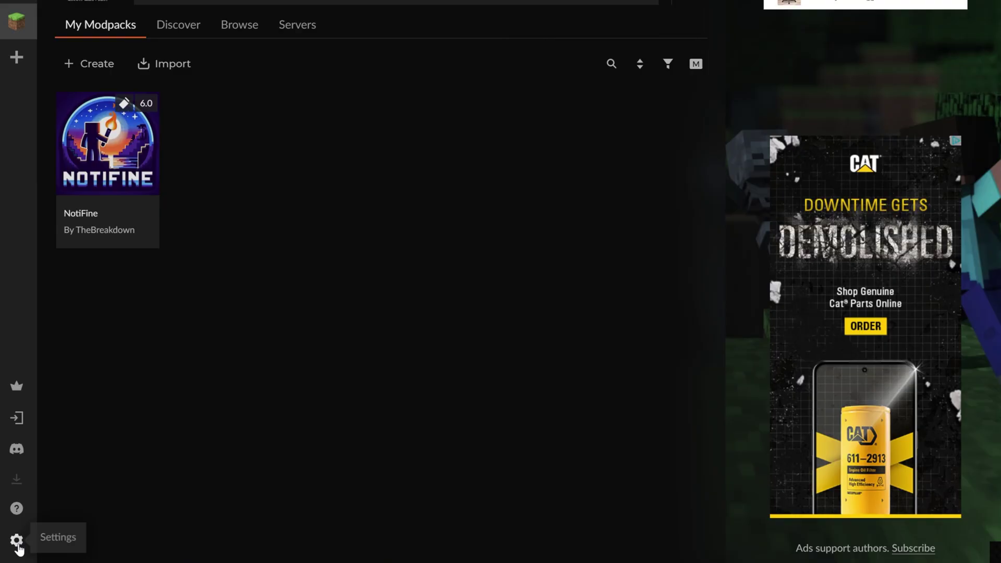
Step: Examine the default allocated memory and Java settings in the launcher's Minecraft-specific settings
left_click(17, 539)
left_click(77, 321)
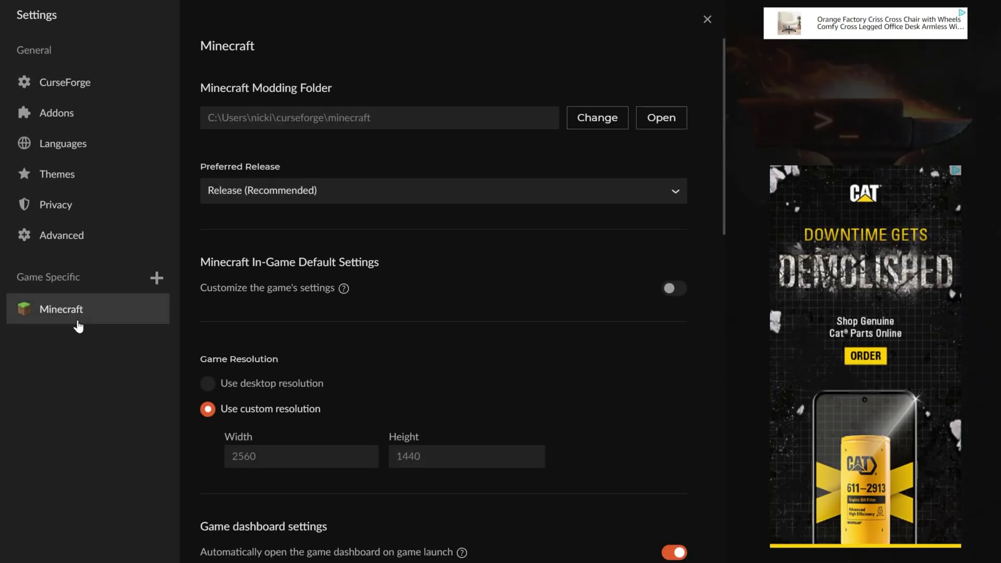
scroll(410, 294, "down", 3)
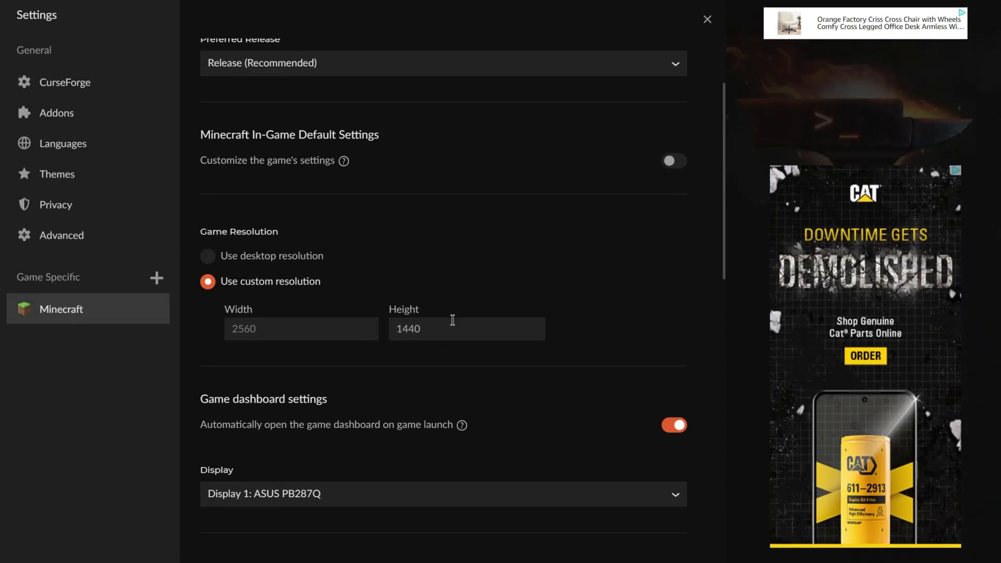
scroll(453, 320, "down", 20)
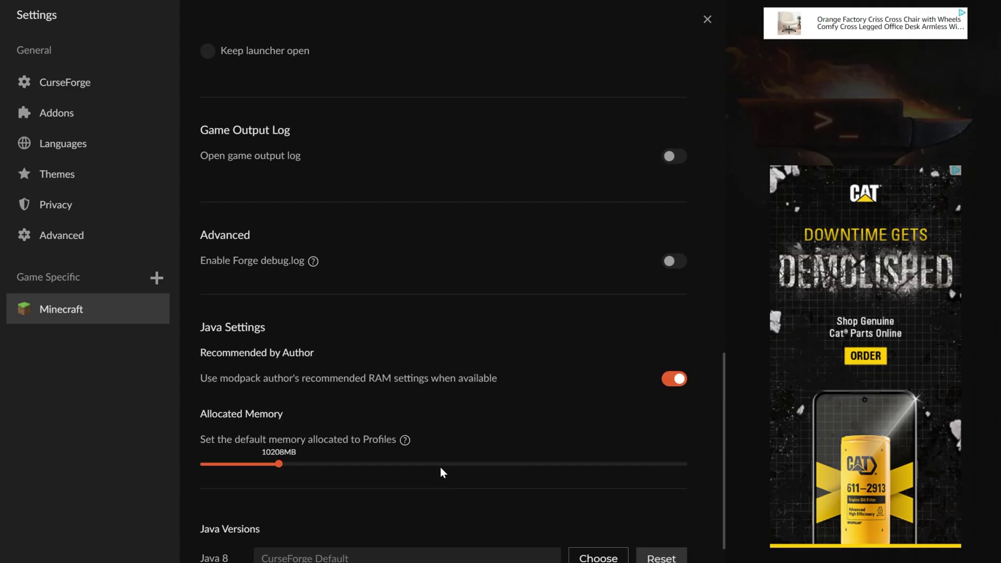
scroll(441, 469, "down", 3)
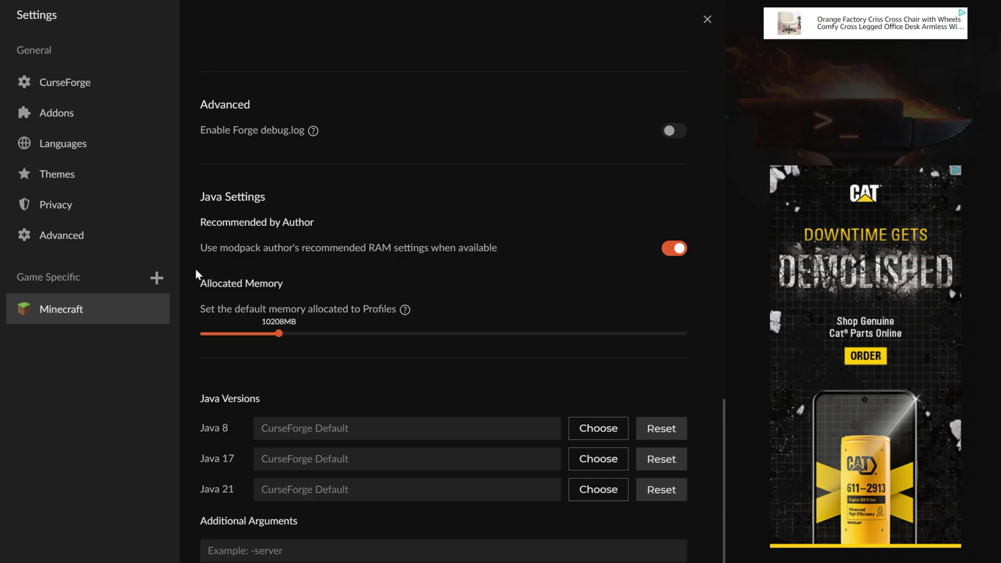
scroll(239, 279, "up", 7)
scroll(313, 271, "up", 14)
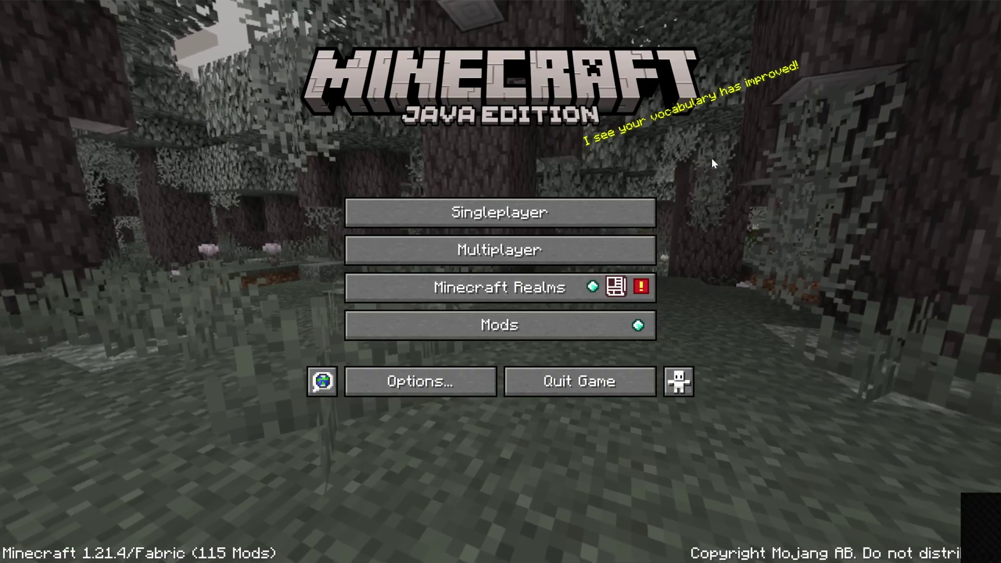
left_click(458, 219)
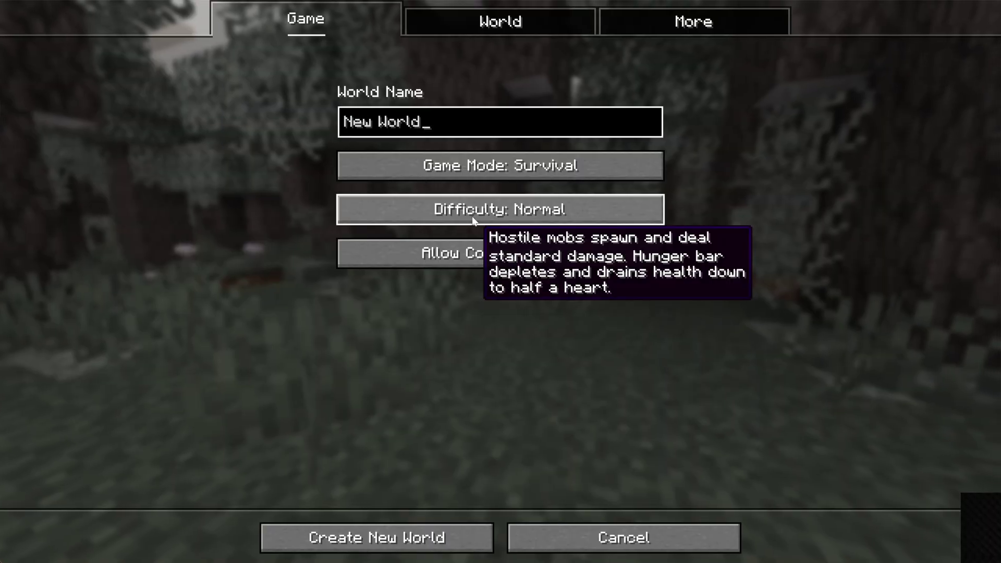
left_click(621, 167)
left_click(517, 165)
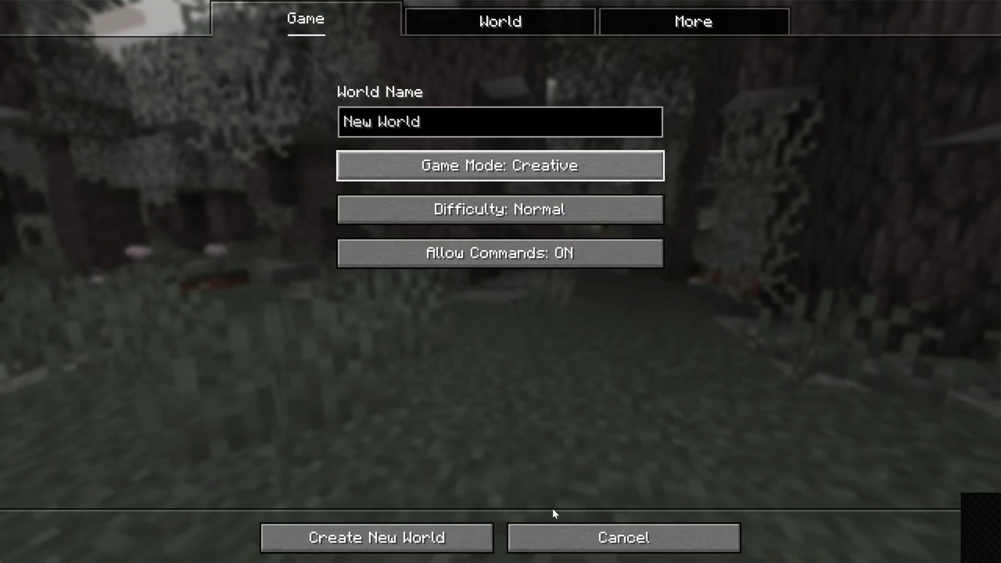
left_click(562, 542)
Step: Open the game's video settings and examine the general options for render distance and shadow distance
left_click(446, 385)
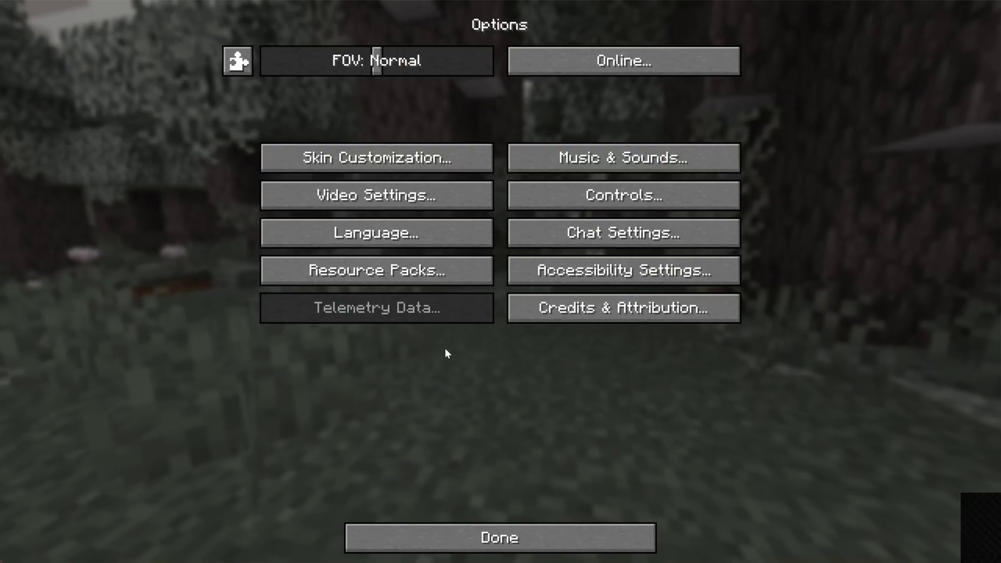
left_click(408, 204)
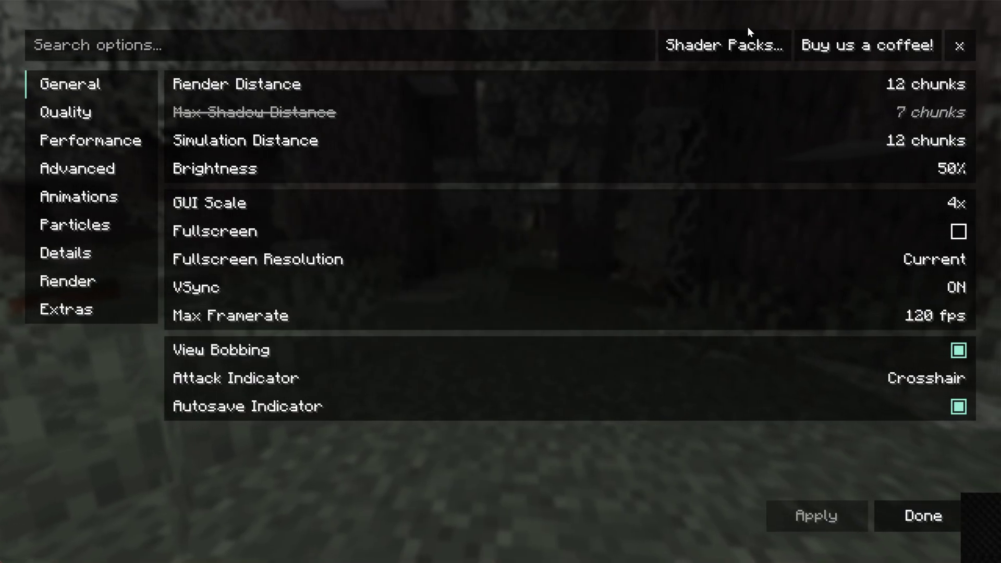
mouse_move(511, 102)
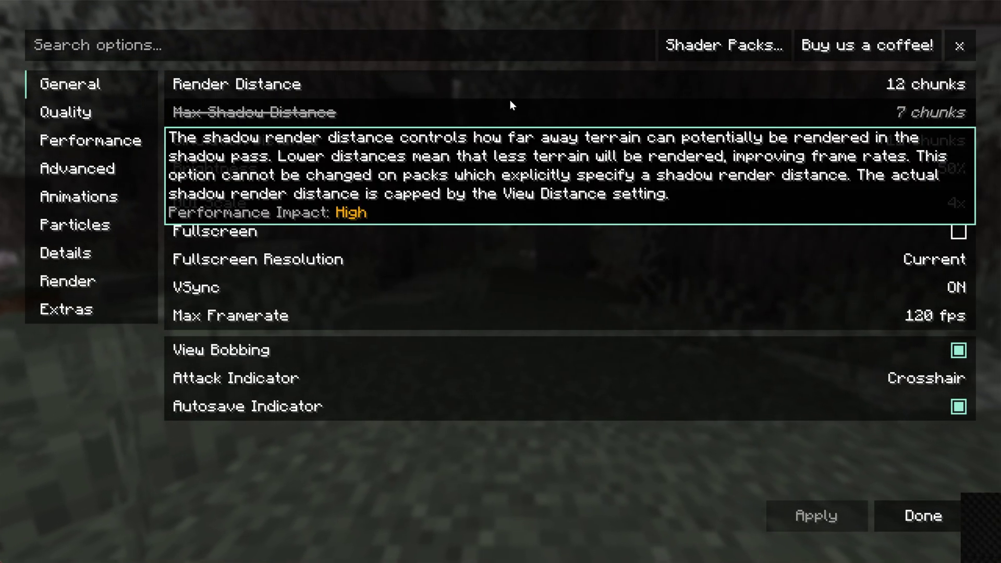
mouse_move(782, 89)
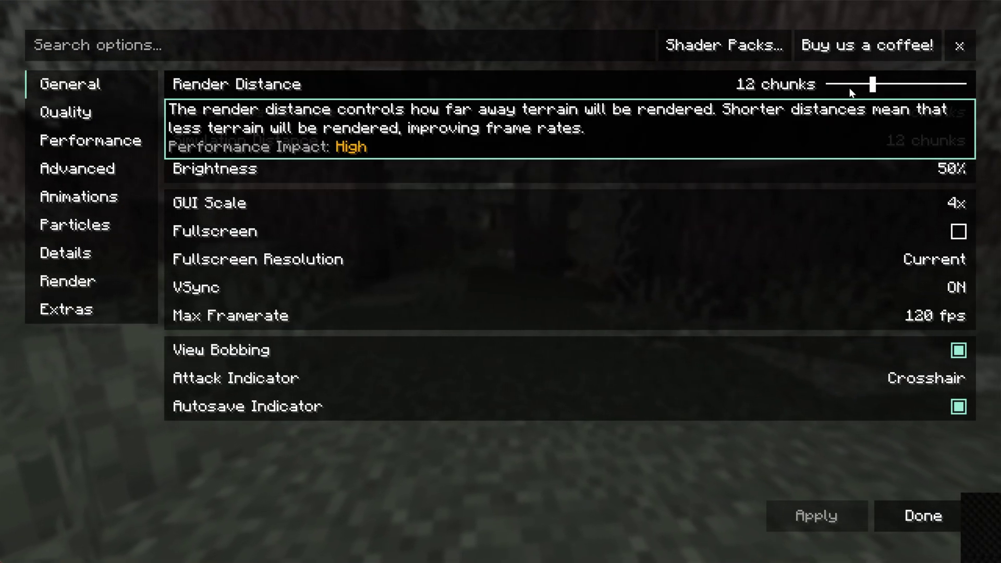
mouse_move(872, 84)
left_mouse_down()
mouse_move(832, 84)
mouse_move(873, 84)
left_mouse_up()
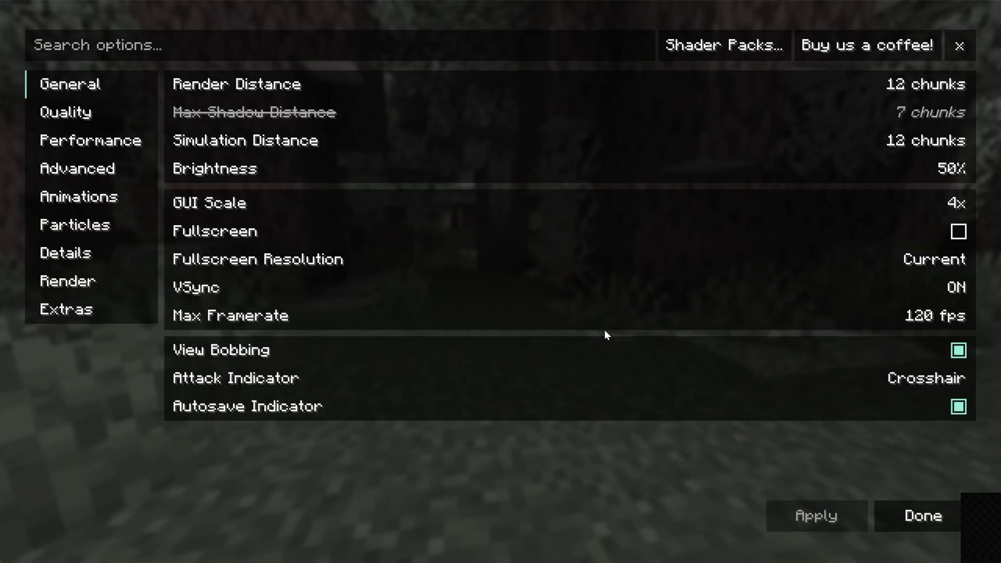
Step: Review the quality video options and cycle the Graphics level around to Fancy
left_click(122, 115)
left_click(664, 95)
left_click(665, 94)
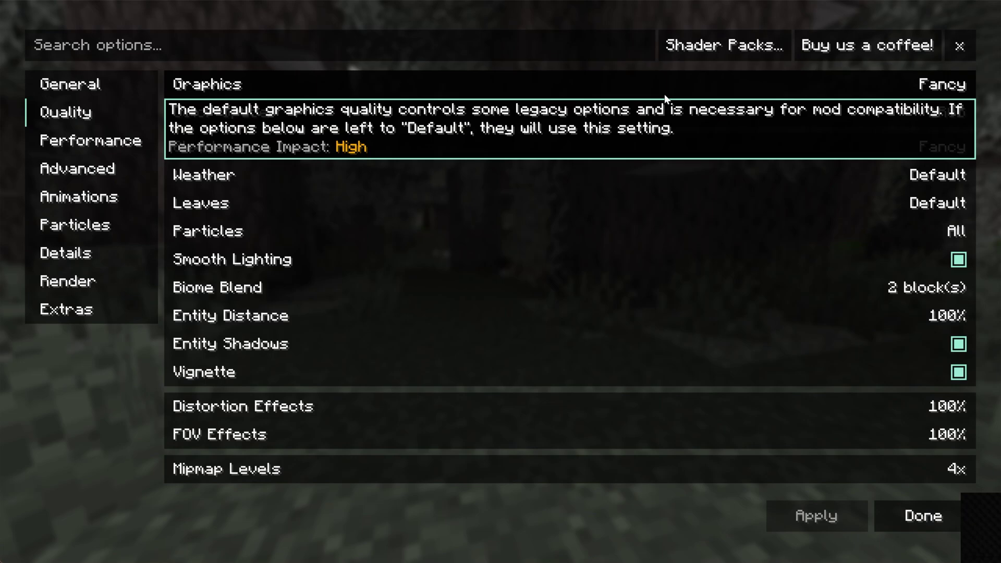
left_click(665, 94)
left_click(664, 94)
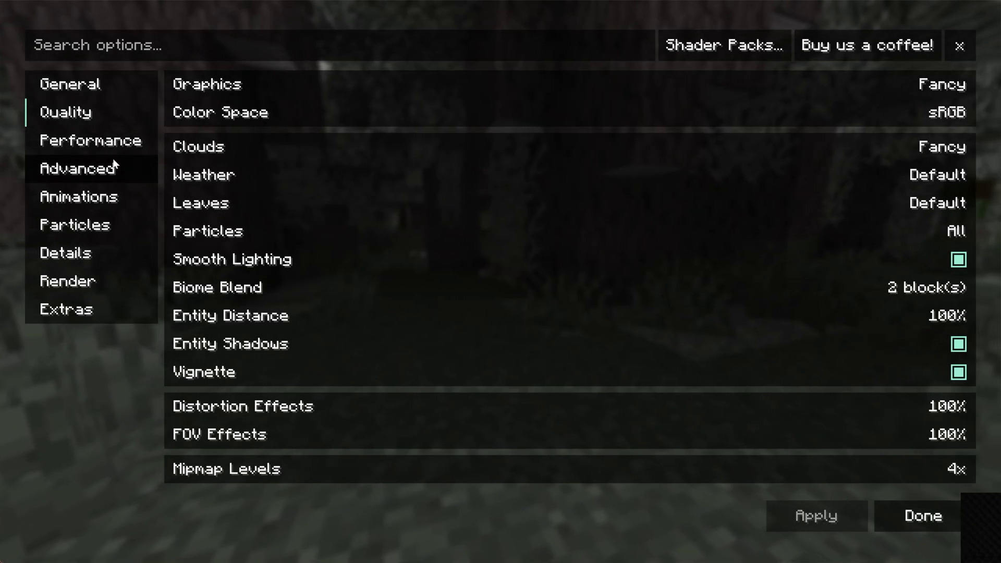
Step: Look through the performance, animation, general and quality video options, leaving all animations enabled
left_click(112, 141)
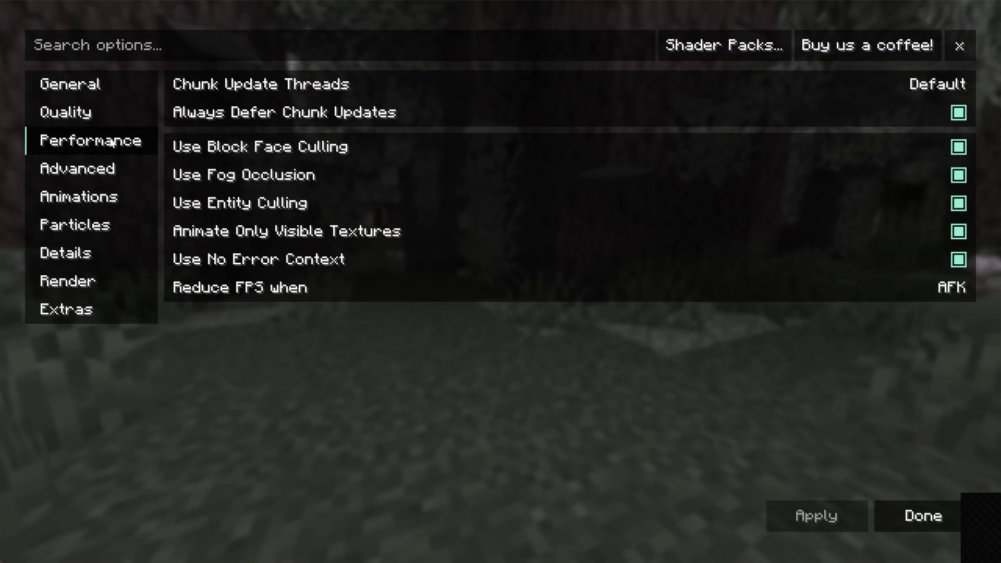
left_click(93, 197)
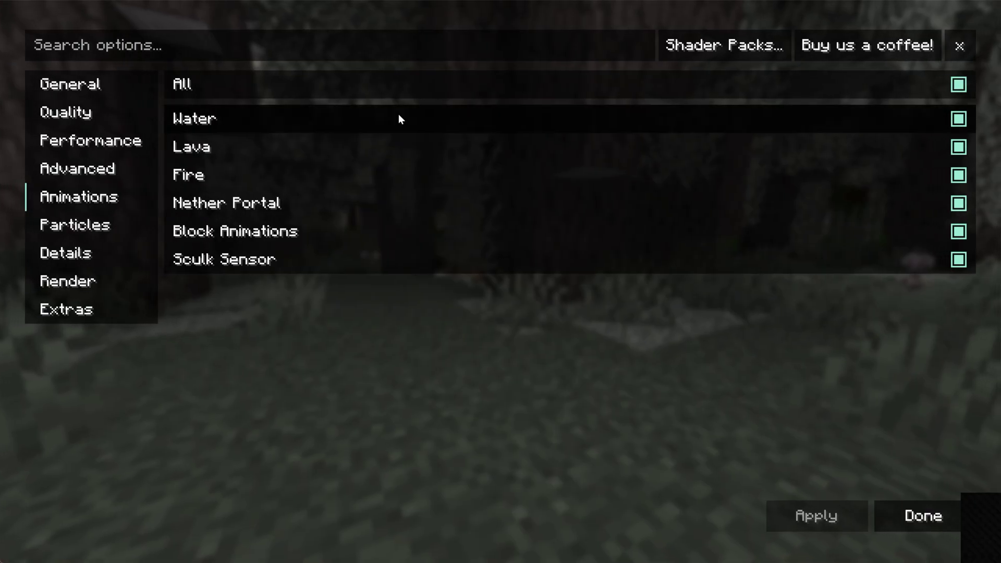
left_click(447, 109)
left_click(451, 94)
left_click(451, 96)
left_click(445, 111)
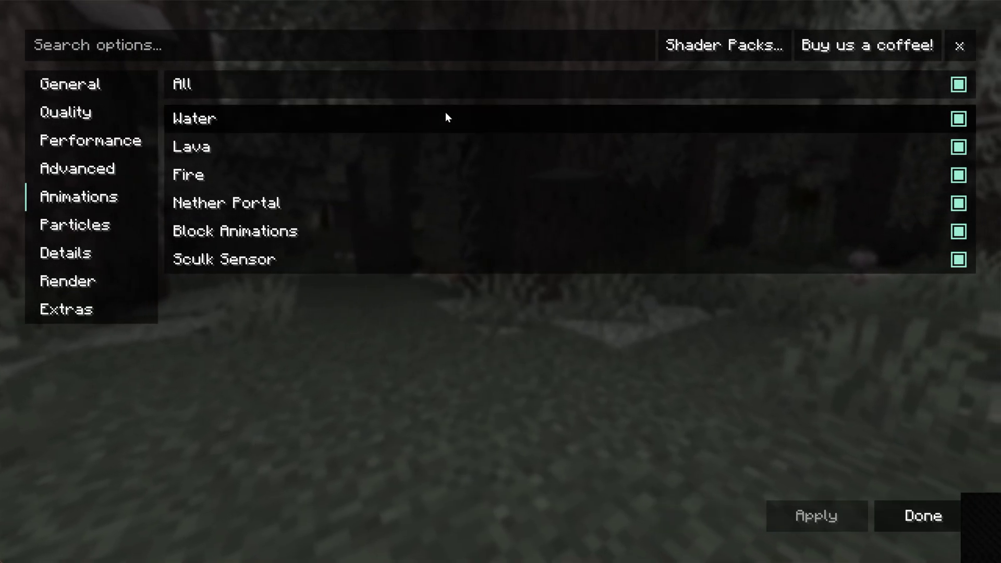
left_click(133, 90)
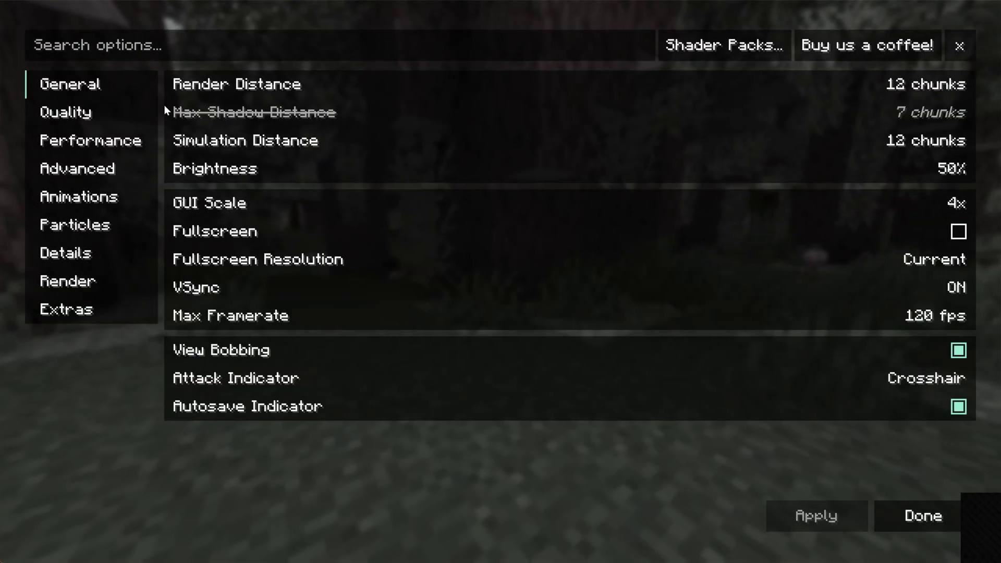
mouse_move(474, 121)
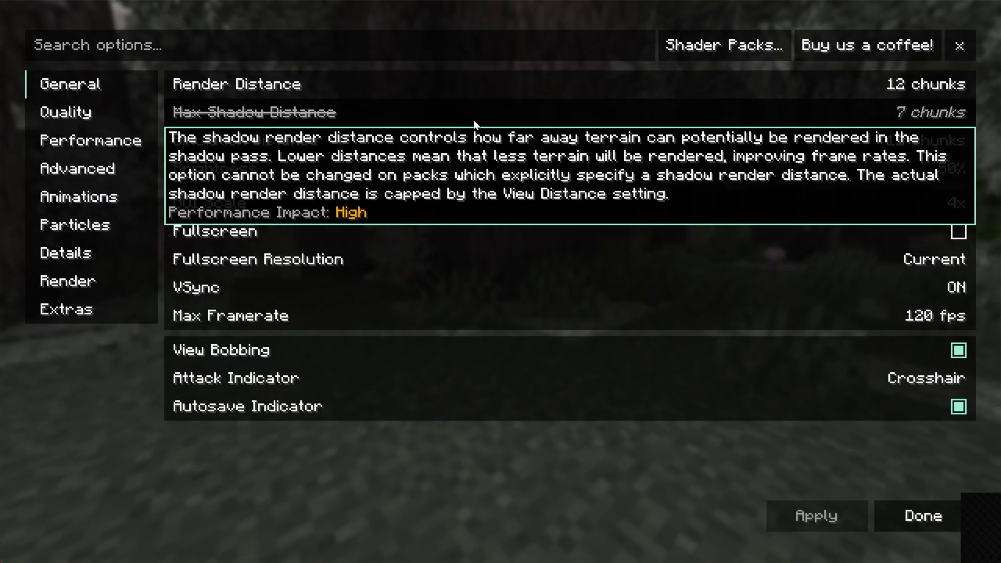
left_click(137, 120)
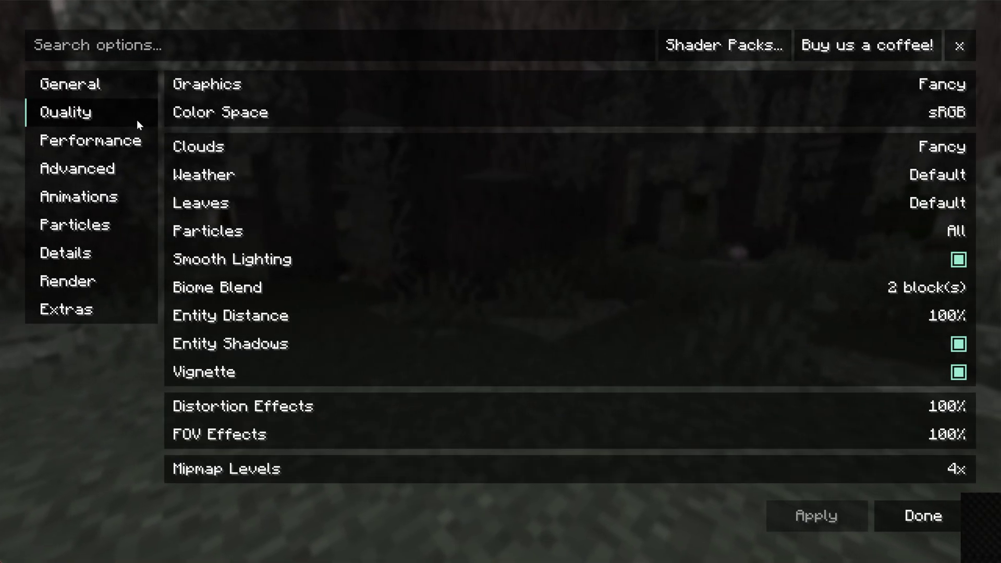
left_click(104, 78)
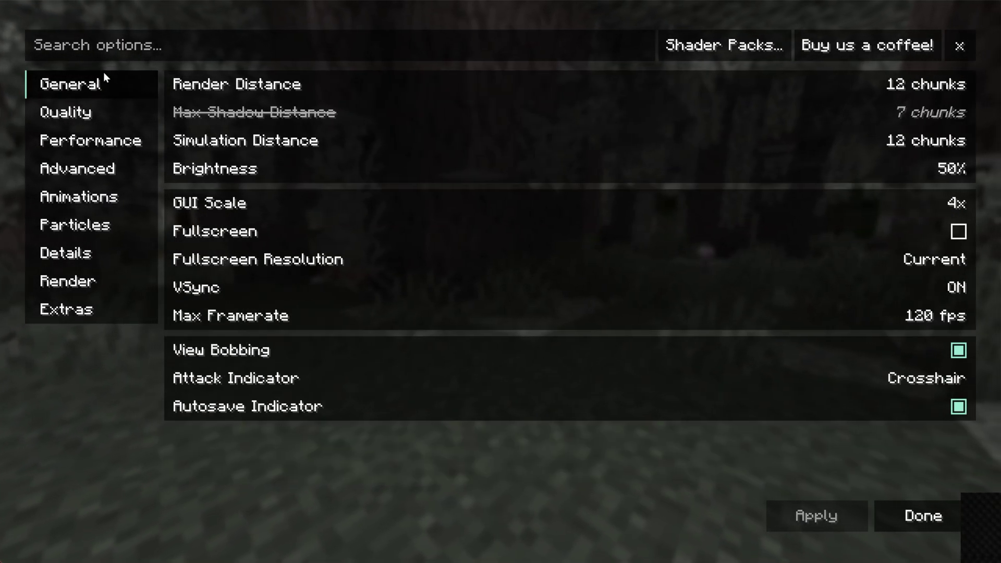
Step: Select the ComplementaryUnbound_r5.4.zip shader pack and apply it
left_click(676, 45)
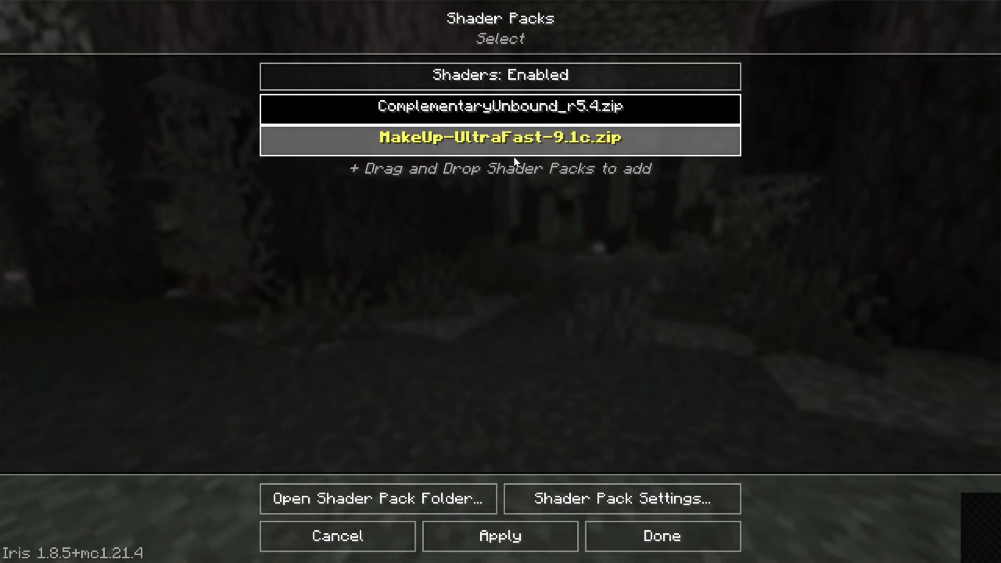
left_click(494, 124)
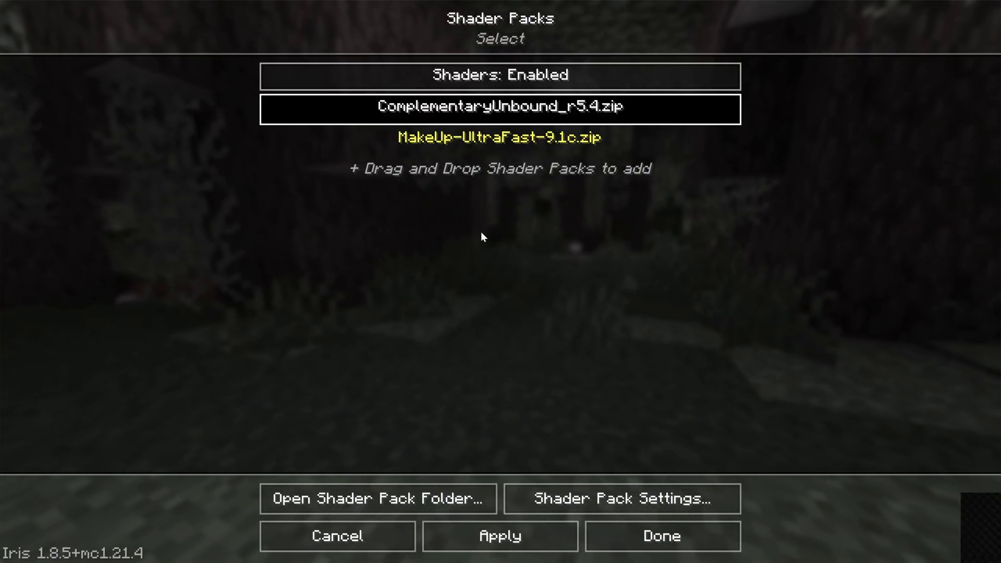
left_click(509, 535)
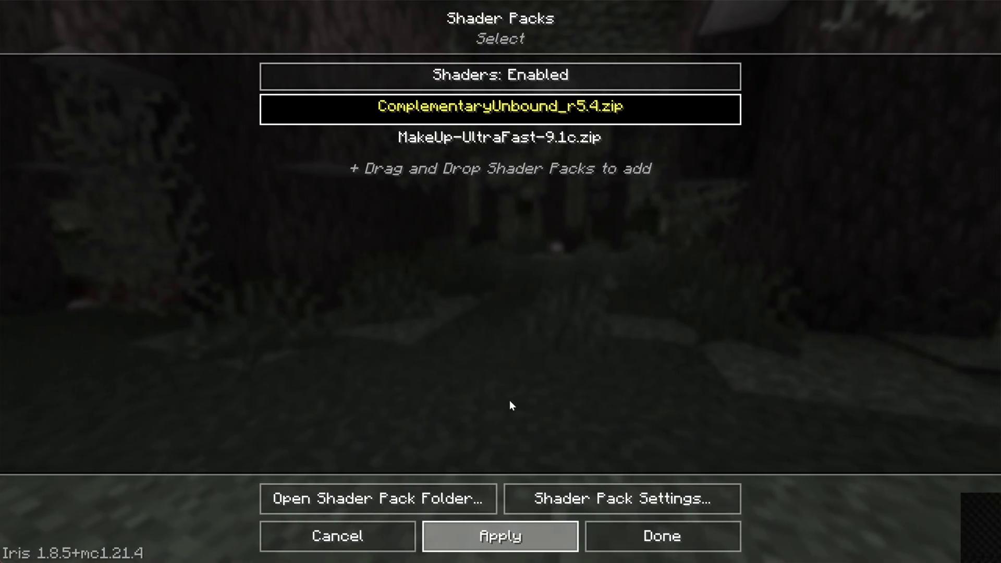
Step: Cycle the ComplementaryUnbound shader profile around to High (Default), apply it and return to the title screen
left_click(569, 517)
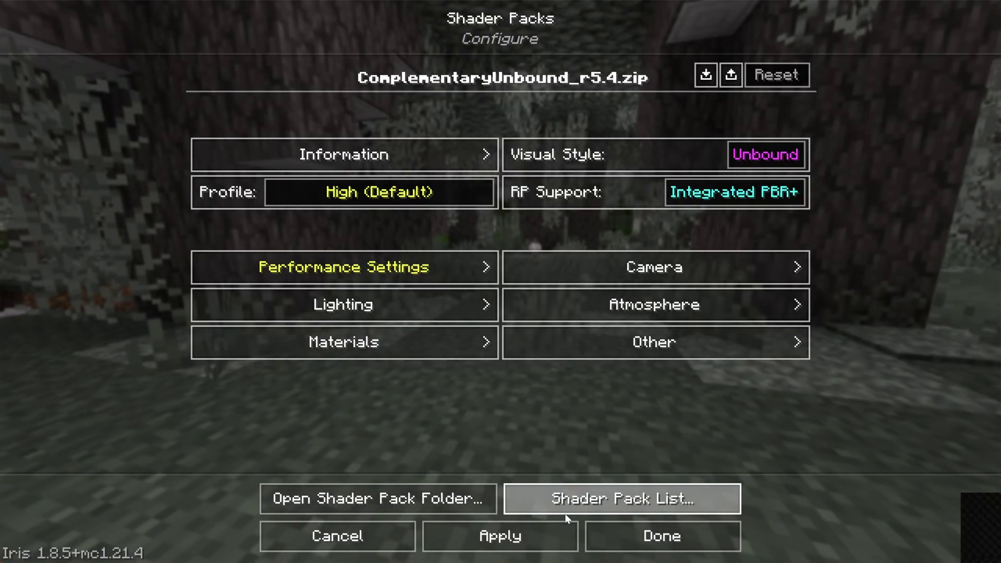
left_click(427, 192)
left_click(427, 192)
left_click(427, 192)
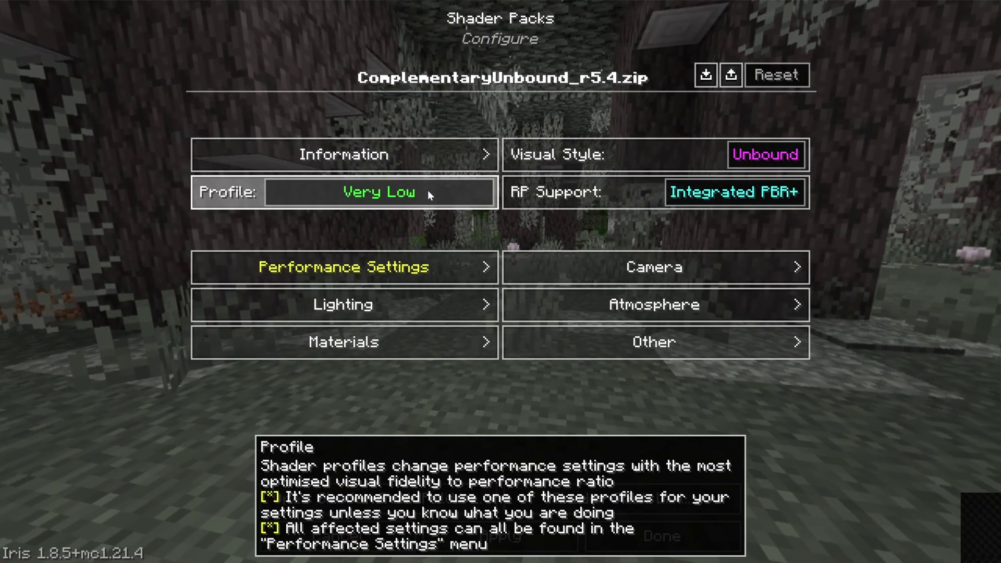
left_click(411, 192)
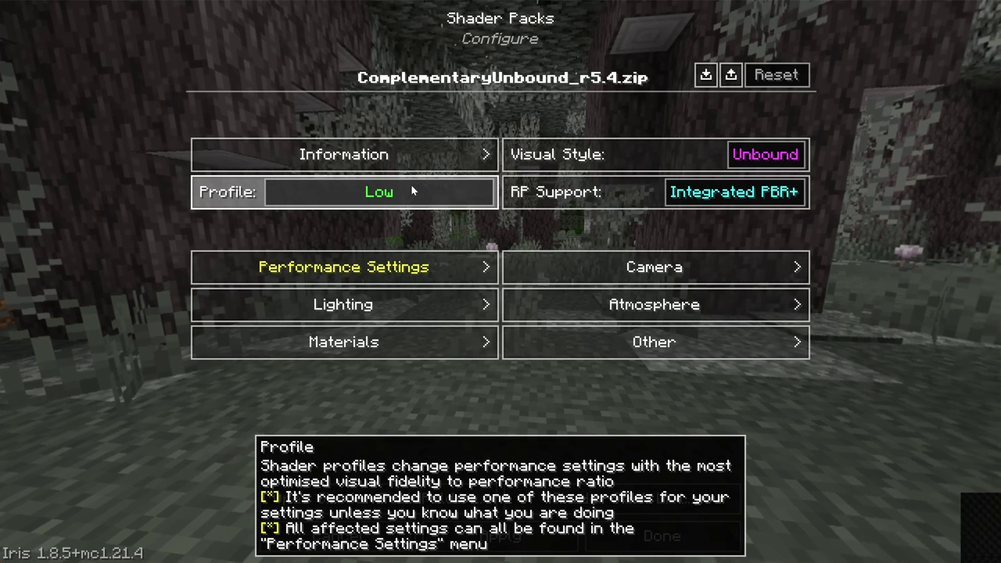
left_click(413, 192)
left_click(412, 193)
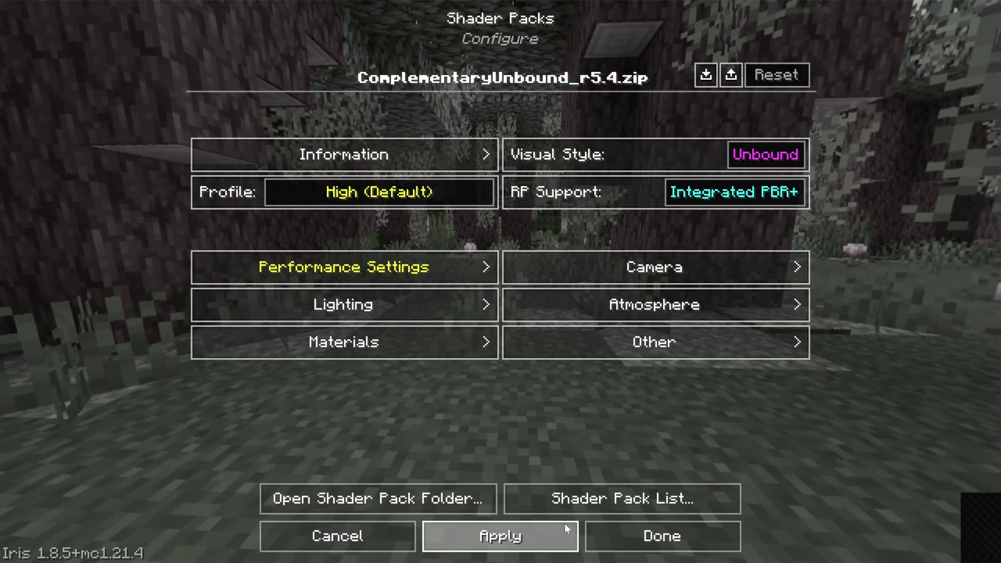
left_click(566, 532)
left_click(636, 532)
left_click(905, 507)
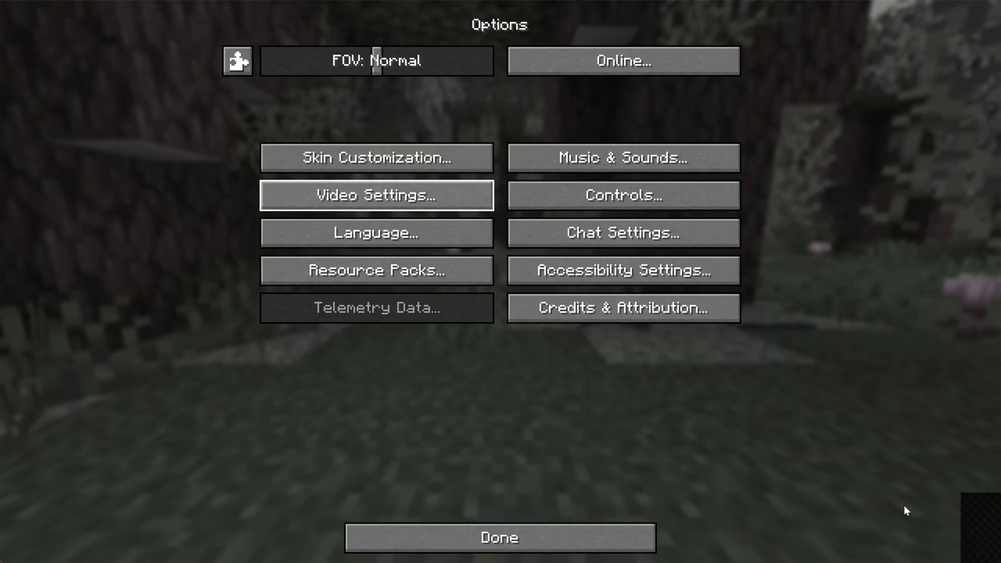
left_click(556, 531)
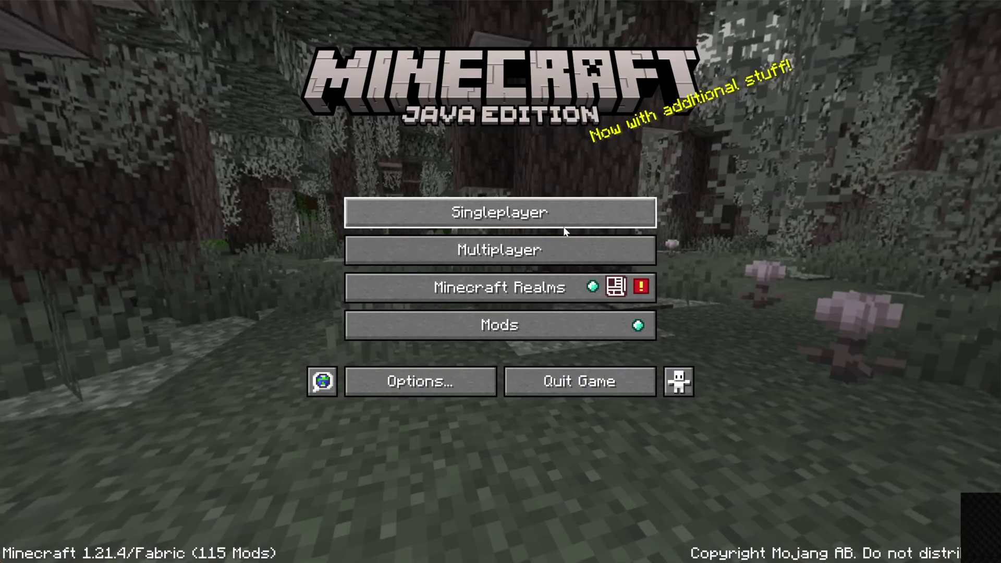
Step: Create a new singleplayer world named New World in Creative mode
left_click(565, 231)
left_click(511, 166)
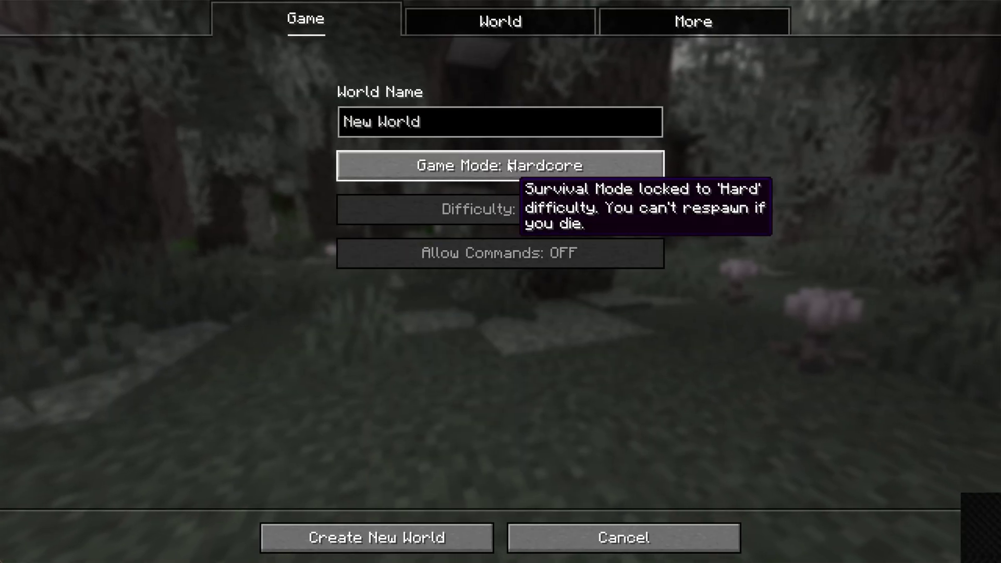
left_click(511, 166)
left_click(409, 527)
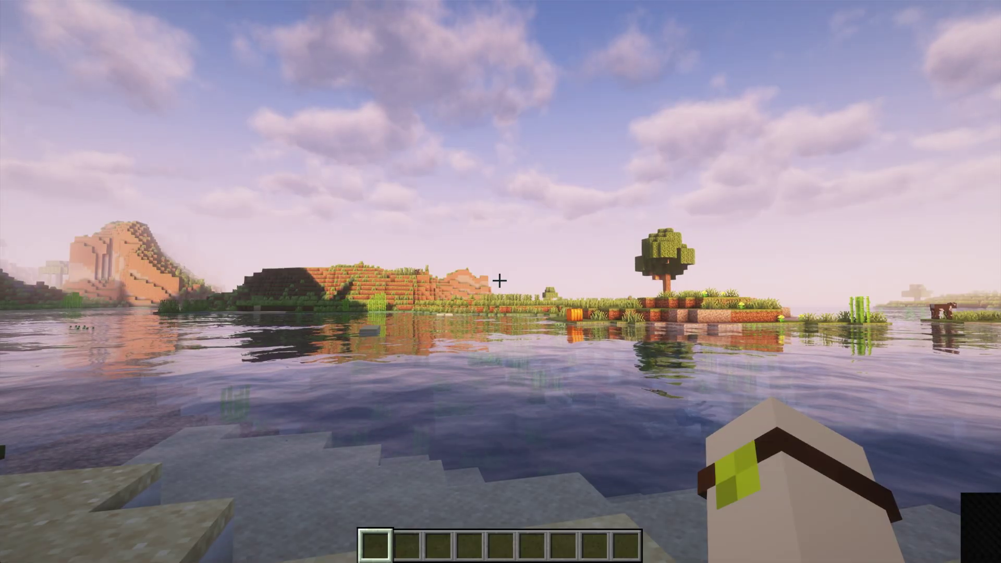
Step: Walk forward along the grassy shore to inspect the shader's water, lighting and terrain
scroll(500, 280, "up", 1)
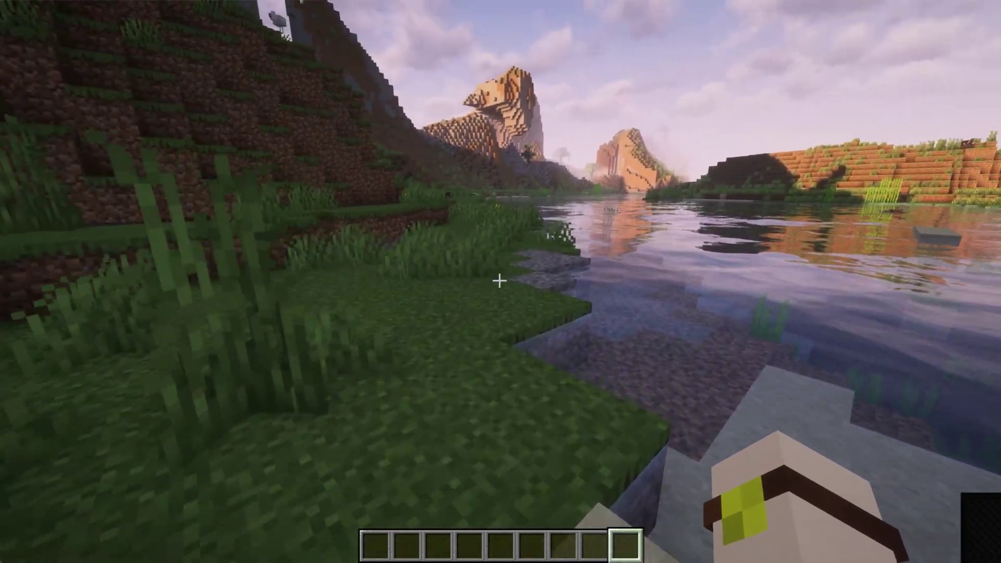
key("w")
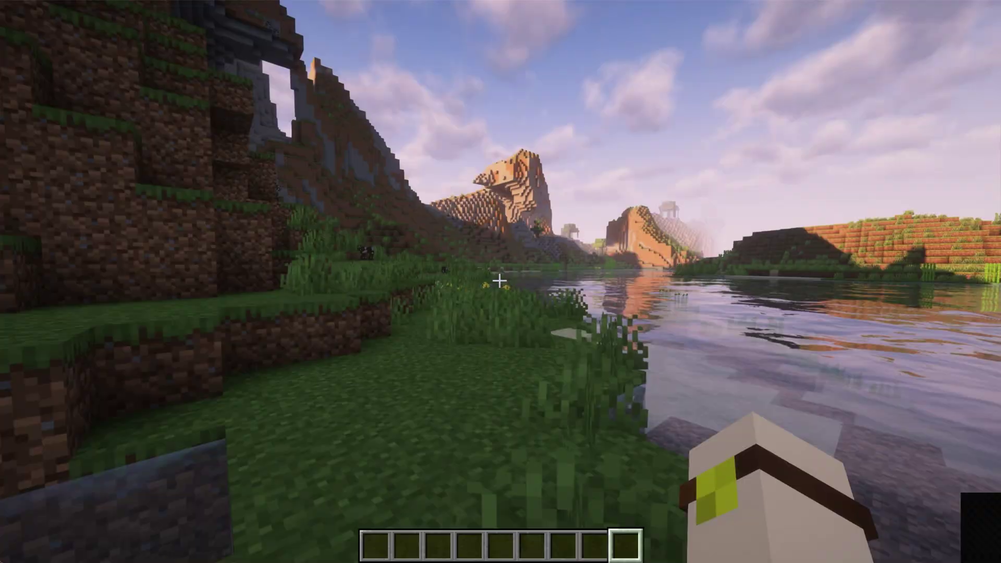
key("w")
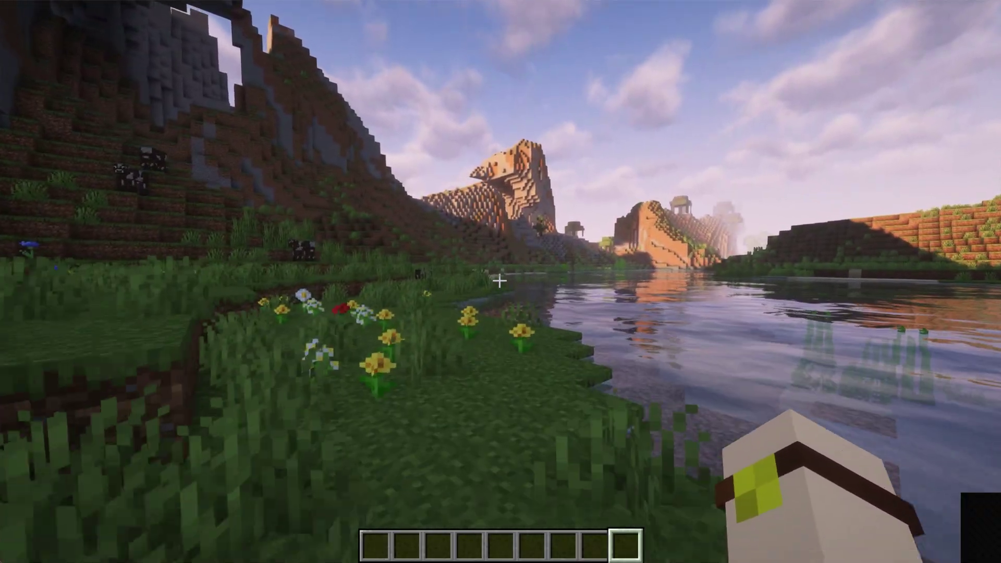
Step: Continue along the riverbank past the flowers and cow to the pale blocks at the water's edge, viewing the water reflections
key("w")
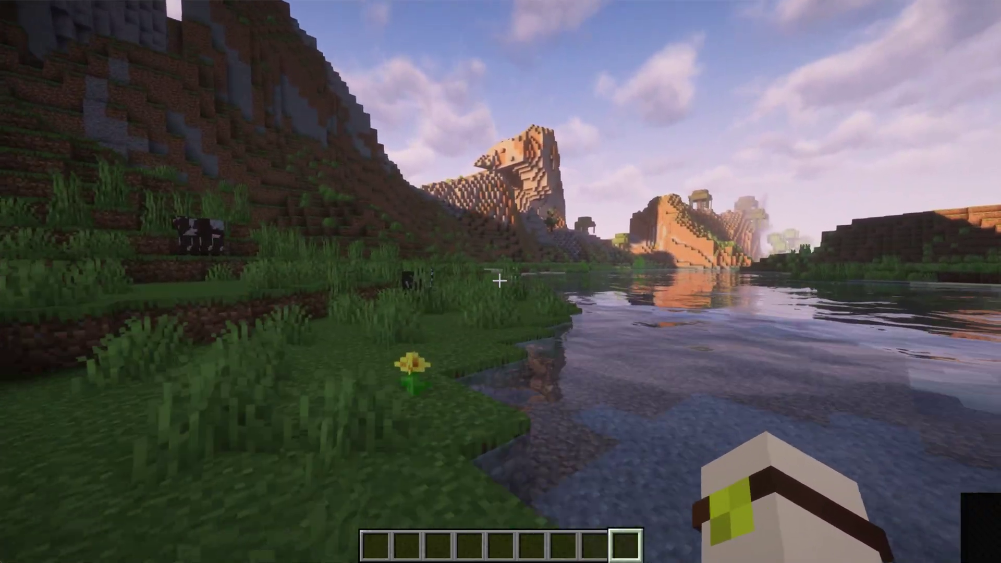
key("w")
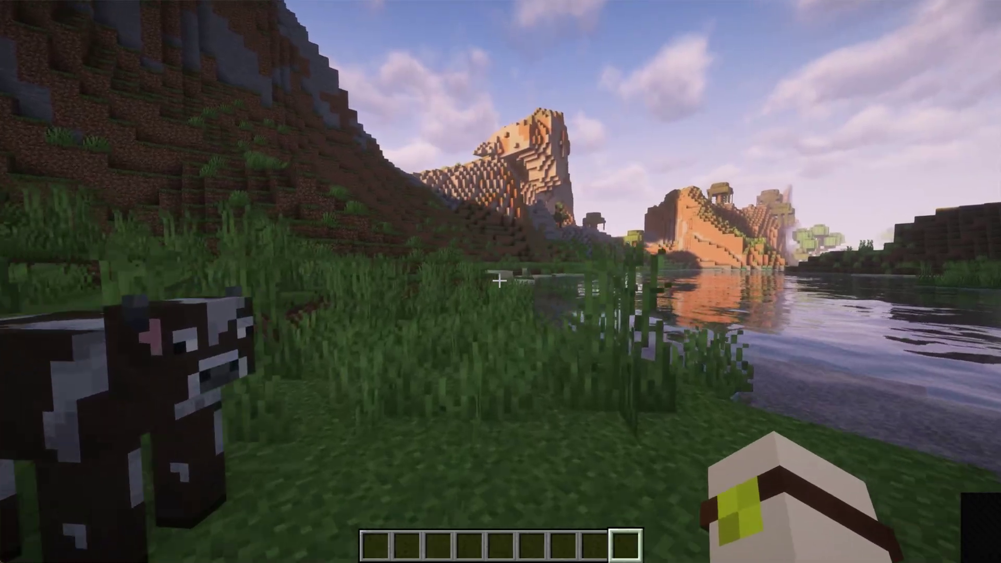
key("w")
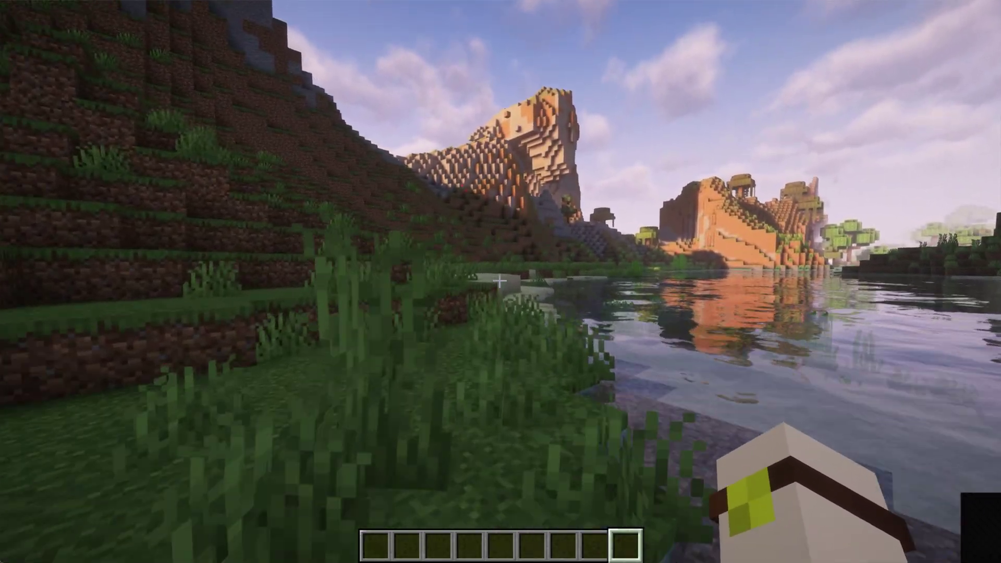
key("w")
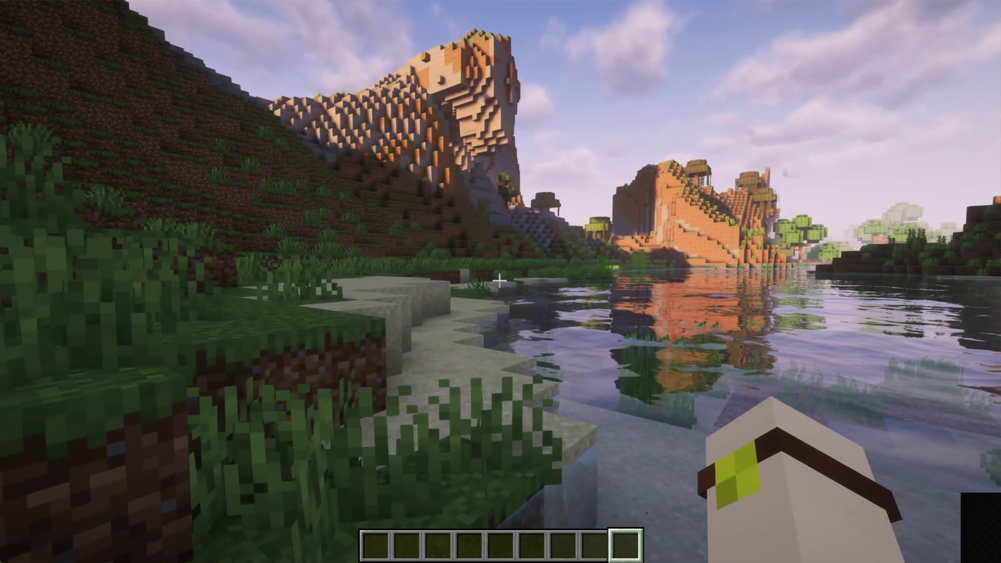
Step: Show the debug overlay and walk along the riverbank toward the sugar cane to check the frame rate with shaders
key("F3")
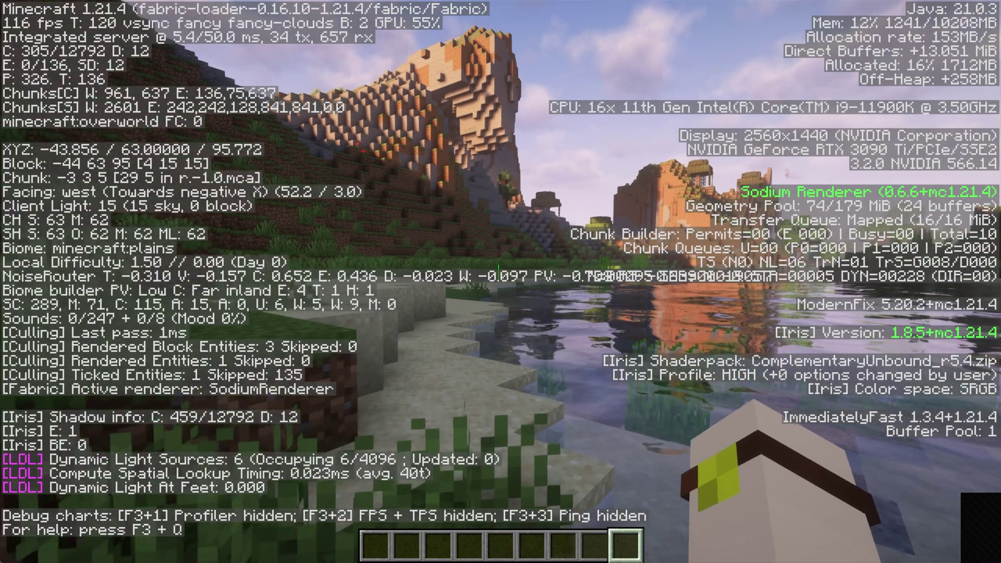
key("w")
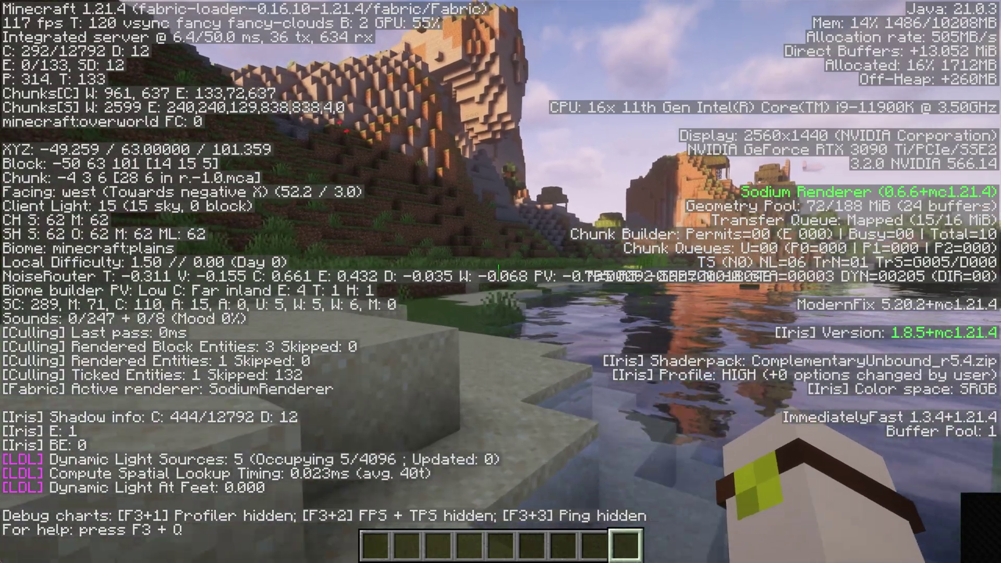
key("w")
key("w")
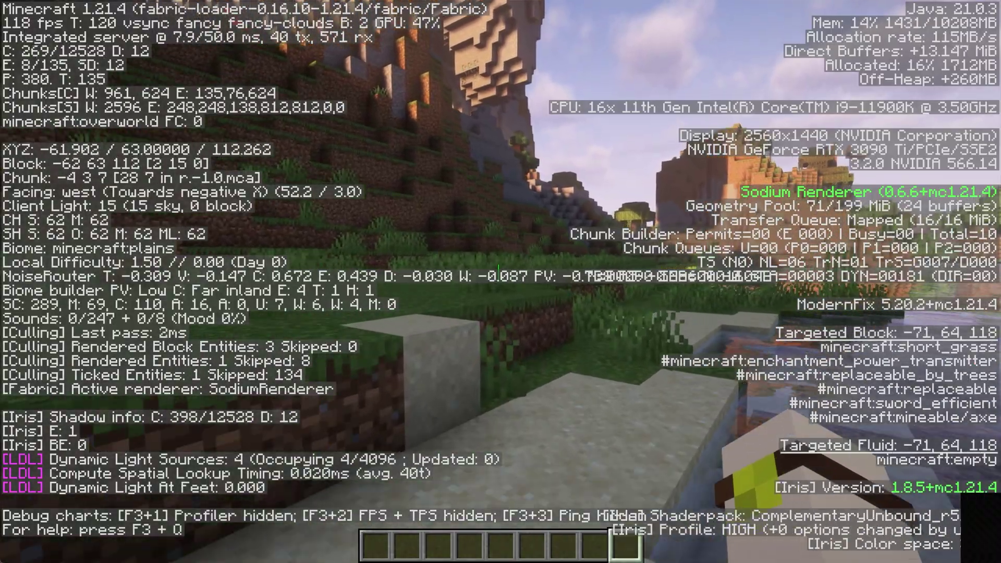
key("w")
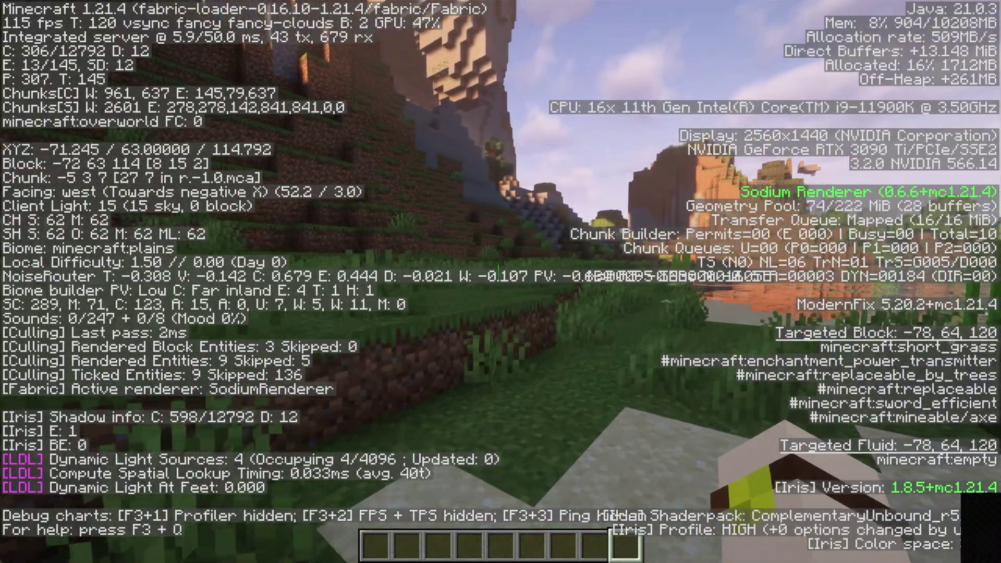
key("w")
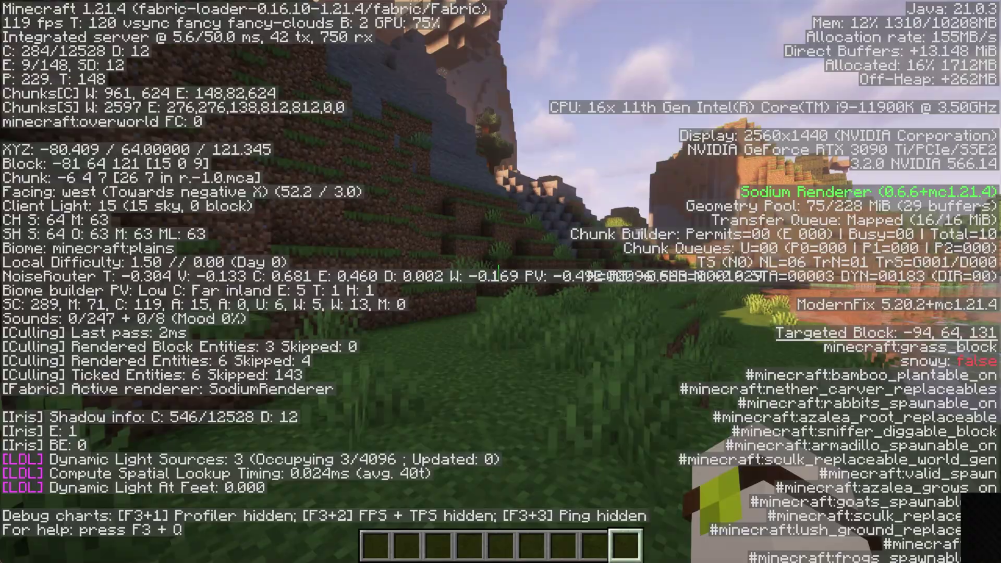
key("w")
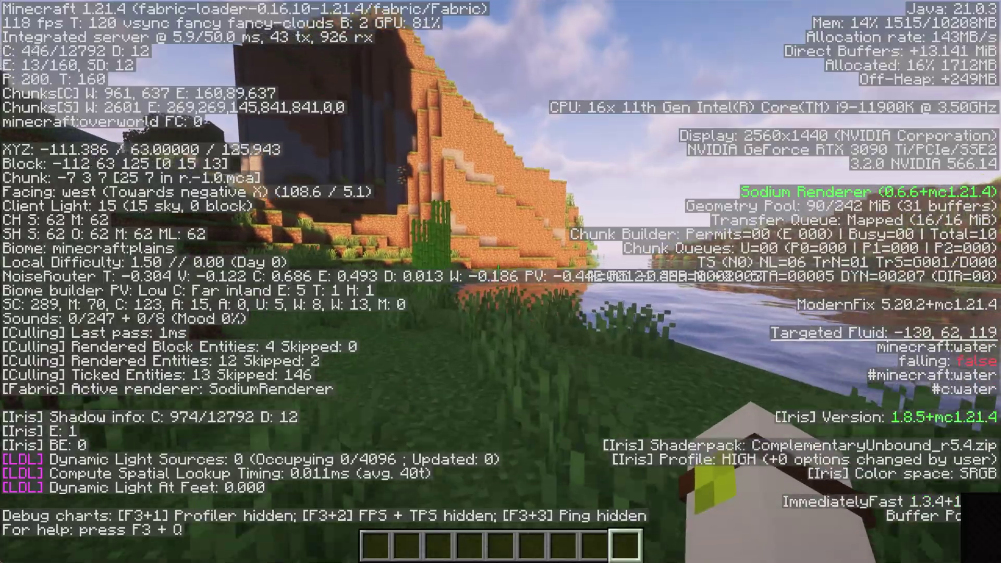
Step: Walk past the sugar cane and climb the grassy terraced hillside while monitoring performance in the debug overlay
key("w")
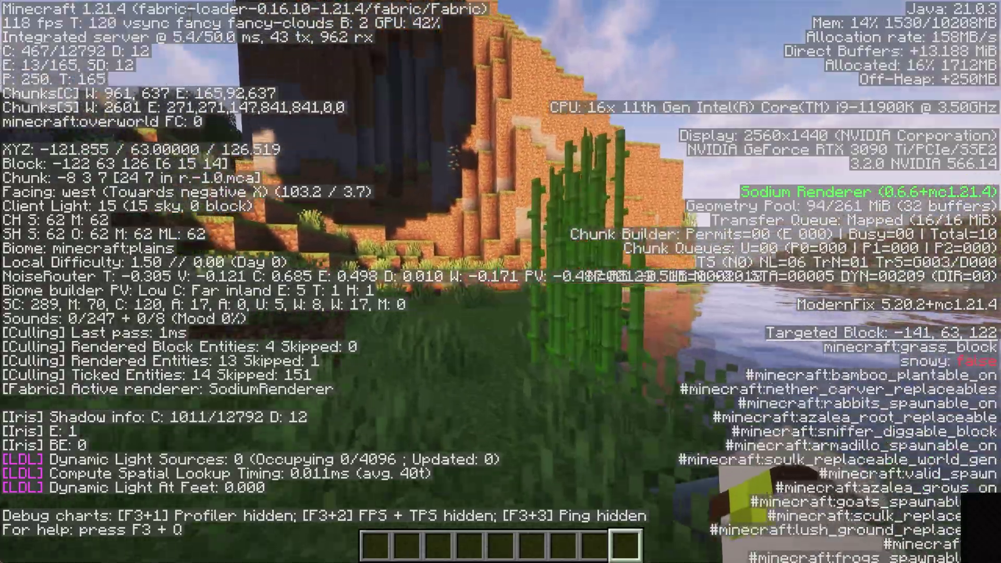
key("w")
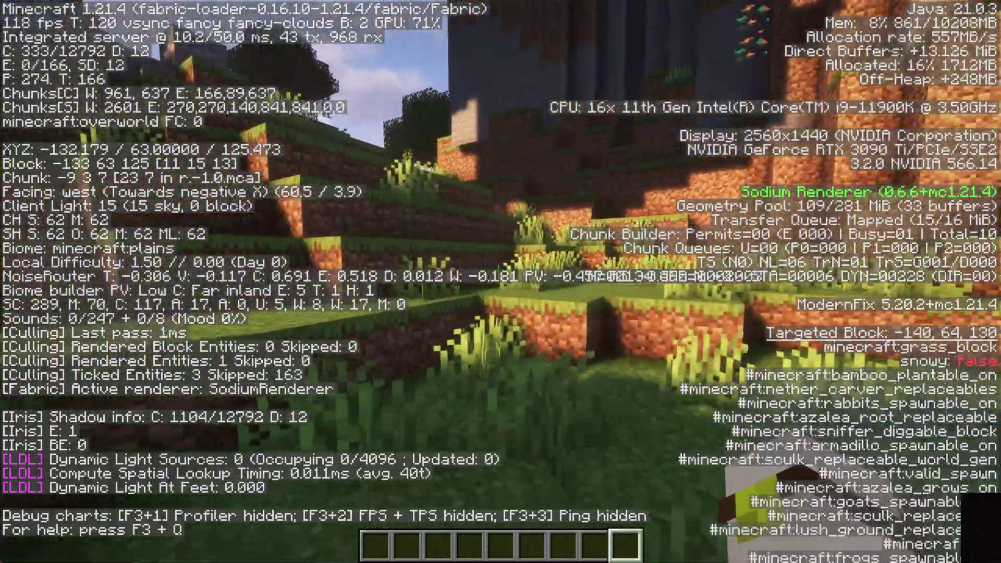
key("w")
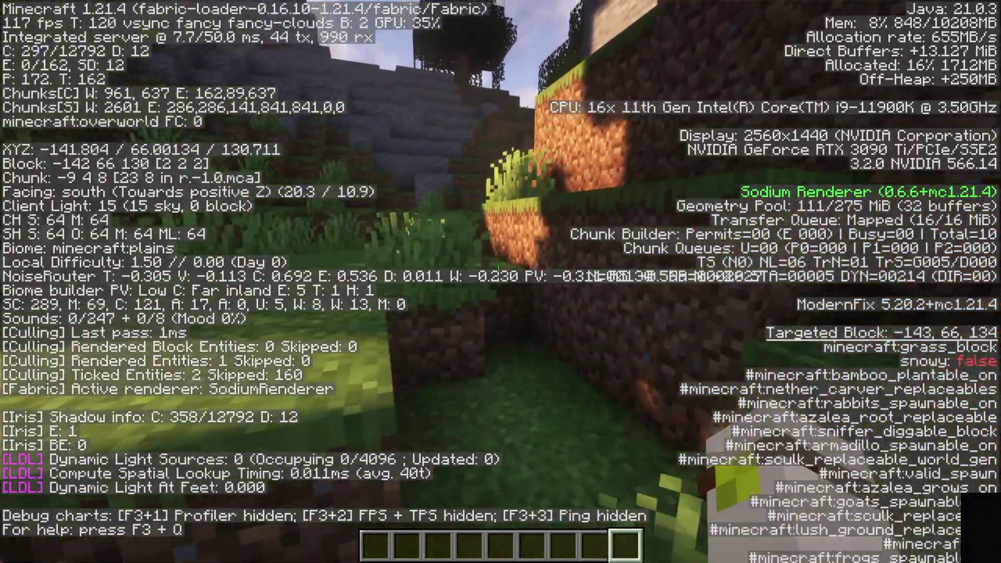
key("w")
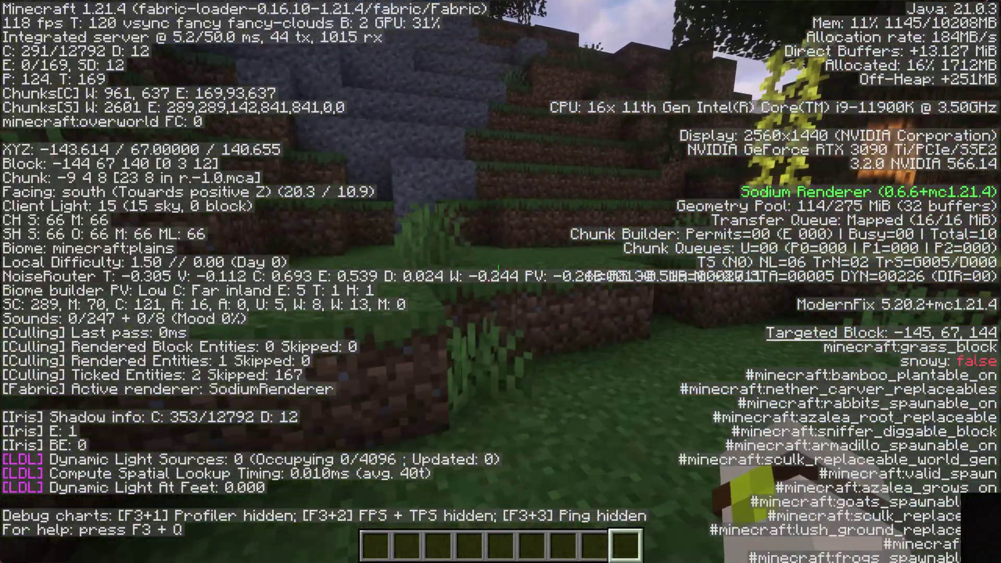
key("w")
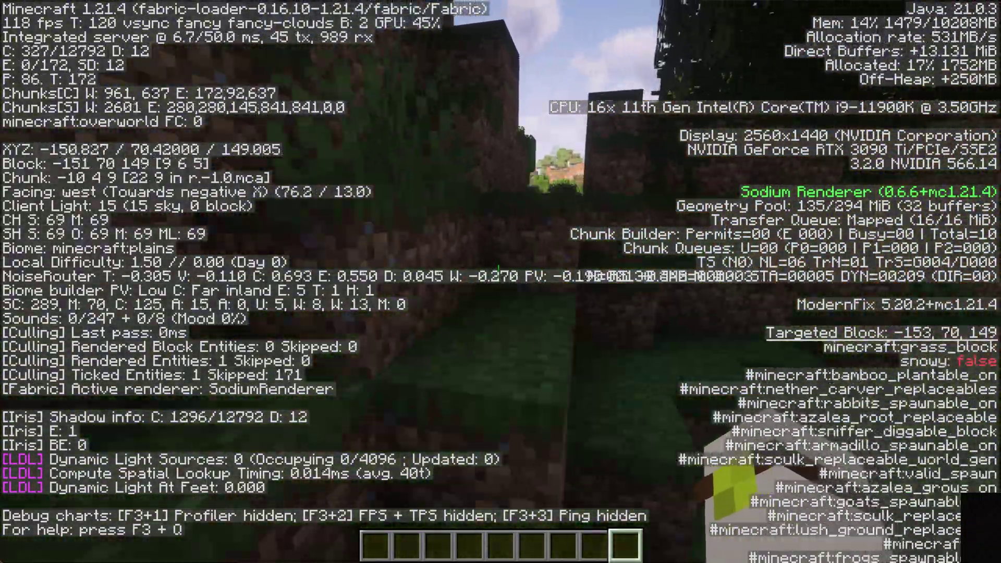